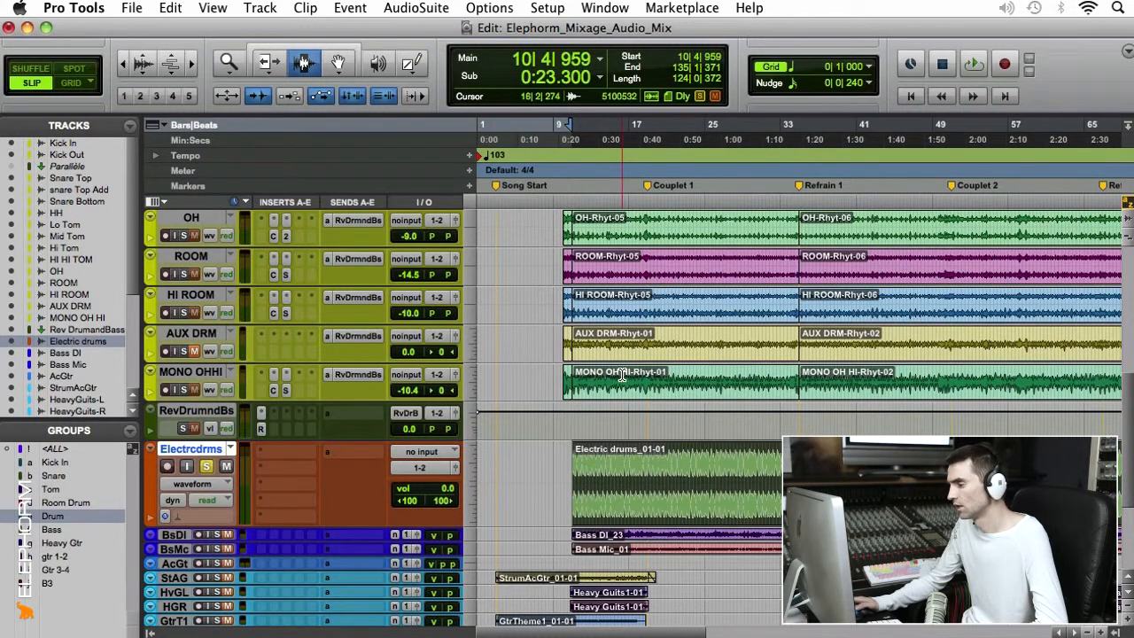
Step: Insert the stereo multichannel Channel Strip EQ plug-in on the Electric drums track
{"action": "double_click", "coordinate": [681, 478]}
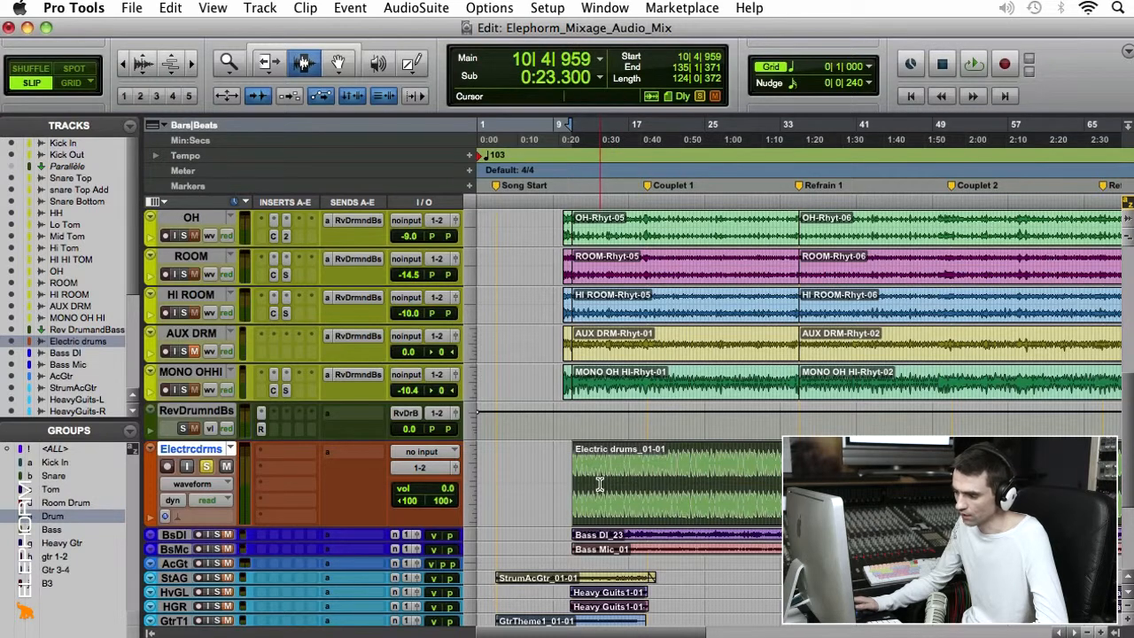
{"action": "left_click", "coordinate": [259, 469]}
{"action": "mouse_move", "coordinate": [433, 538]}
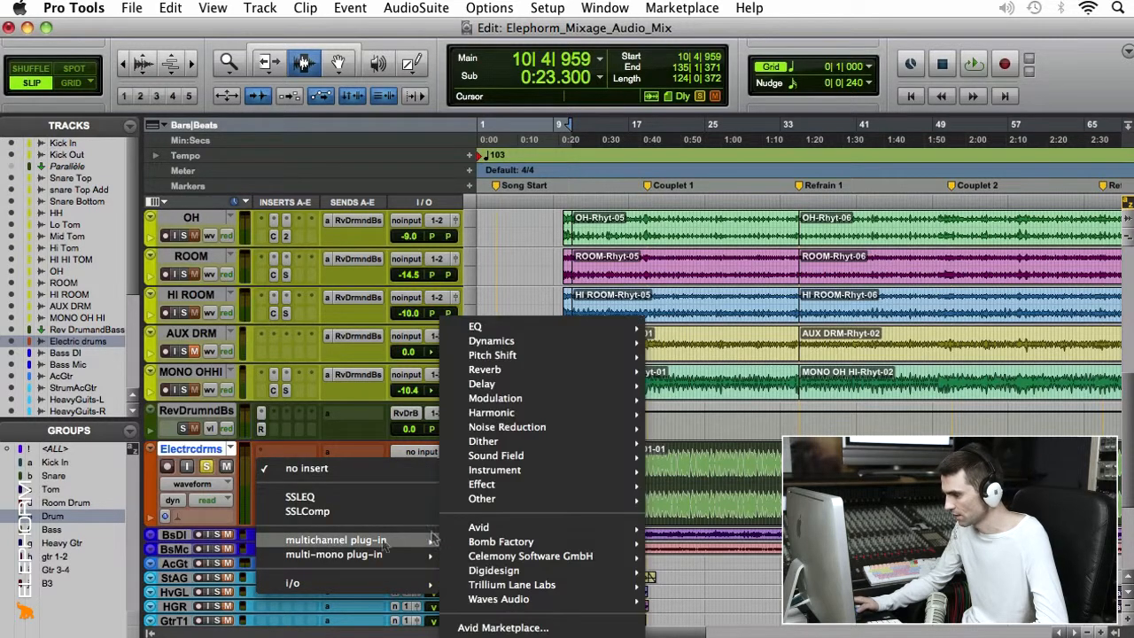
{"action": "mouse_move", "coordinate": [578, 329]}
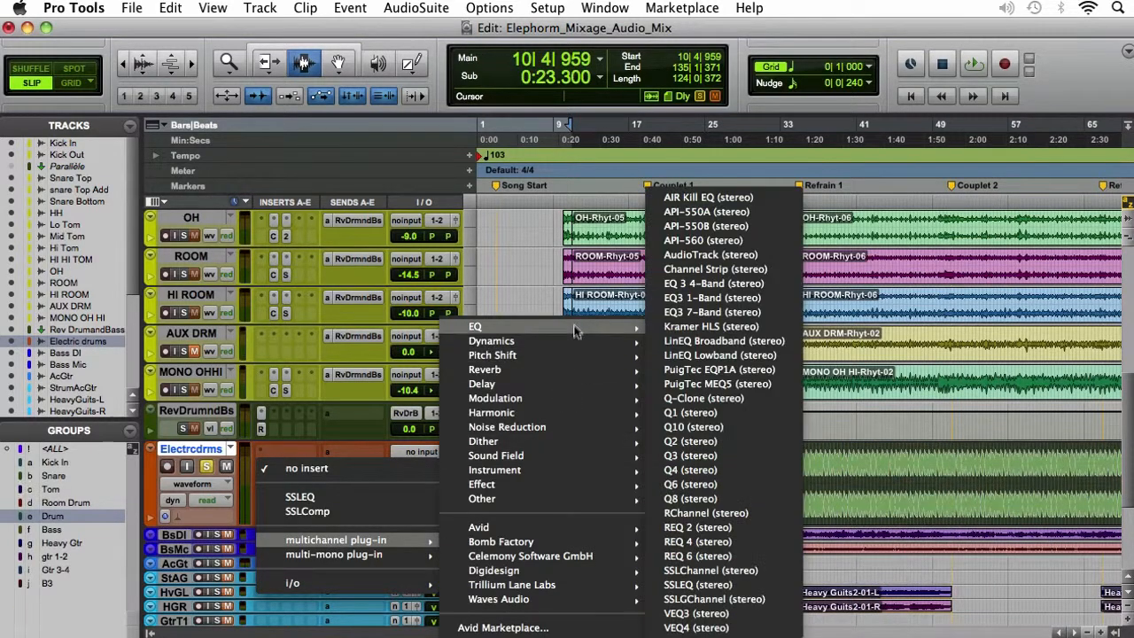
{"action": "left_click", "coordinate": [715, 269]}
Step: Apply a high-pass filter to the electric drums with Filter 1 and set its cutoff frequency to 30 Hz
{"action": "key", "text": "space"}
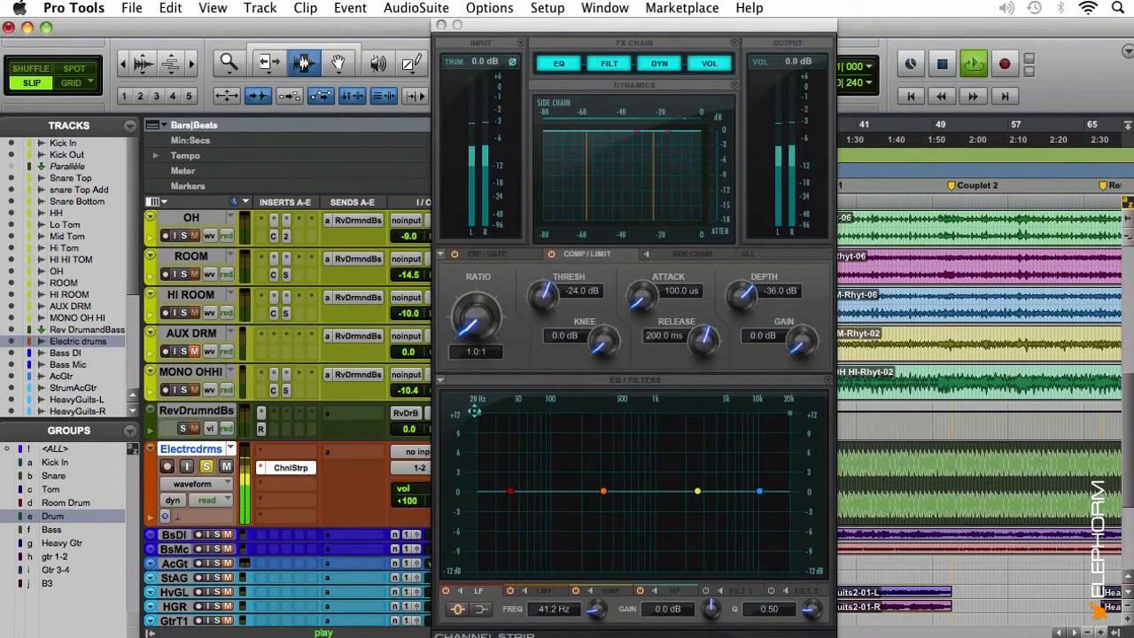
{"action": "left_click_drag", "start_coordinate": [474, 412], "coordinate": [502, 416]}
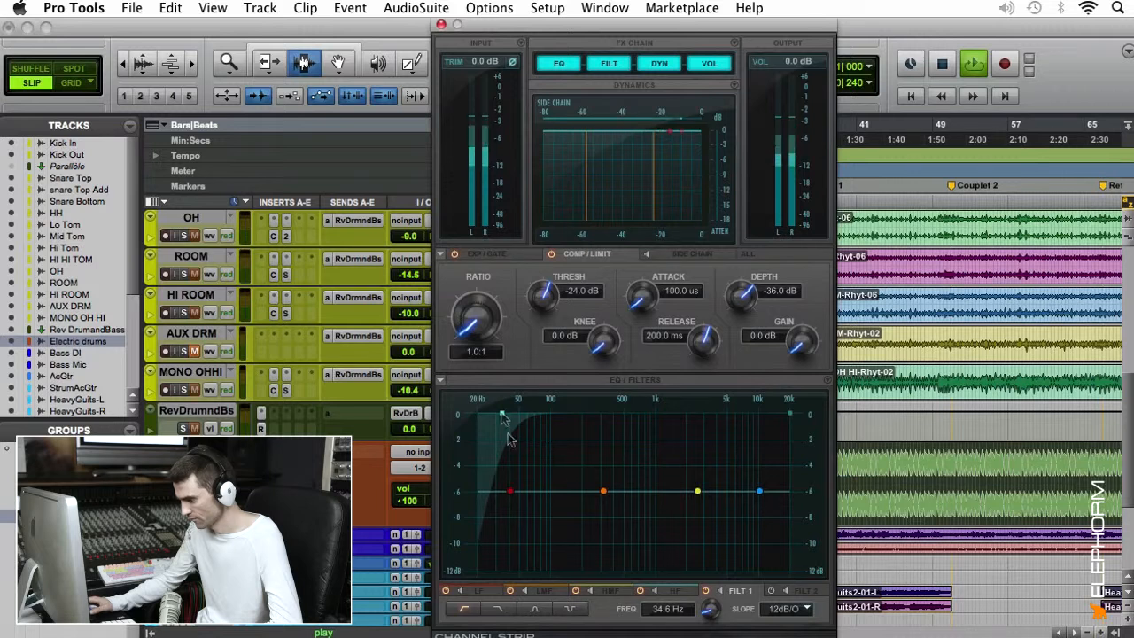
{"action": "key", "text": "space"}
{"action": "left_click", "coordinate": [668, 609]}
{"action": "type", "text": "30"}
{"action": "key", "text": "Return"}
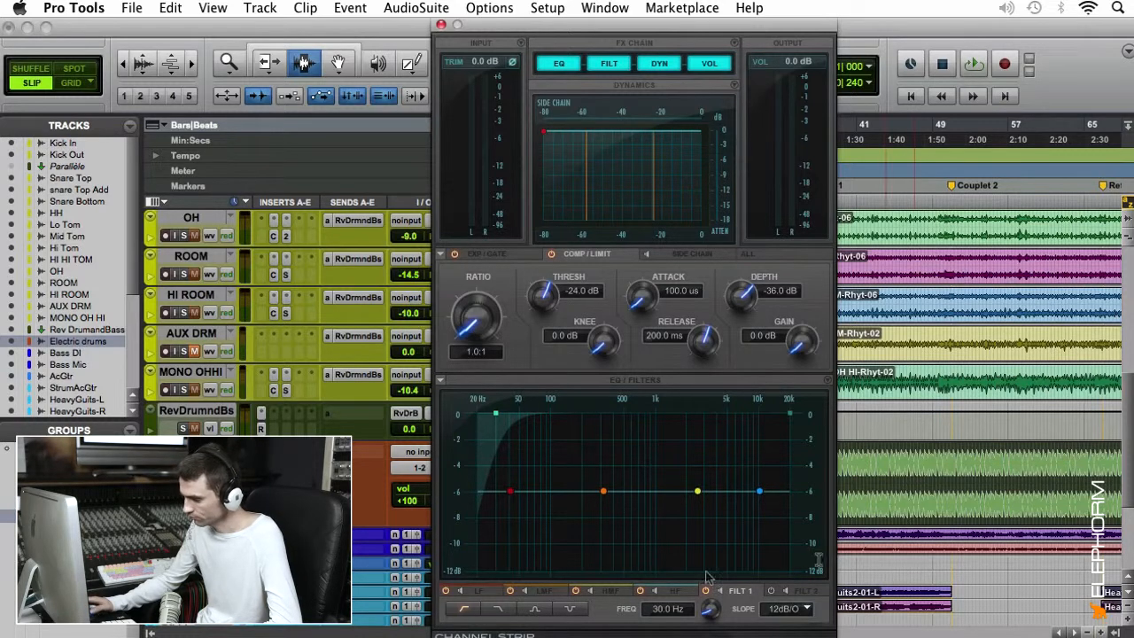
Step: Cut the low-mid band by about 2.8 dB at about 175.9 Hz with a Q of about 2.40, auditioning it soloed
{"action": "key", "text": "space"}
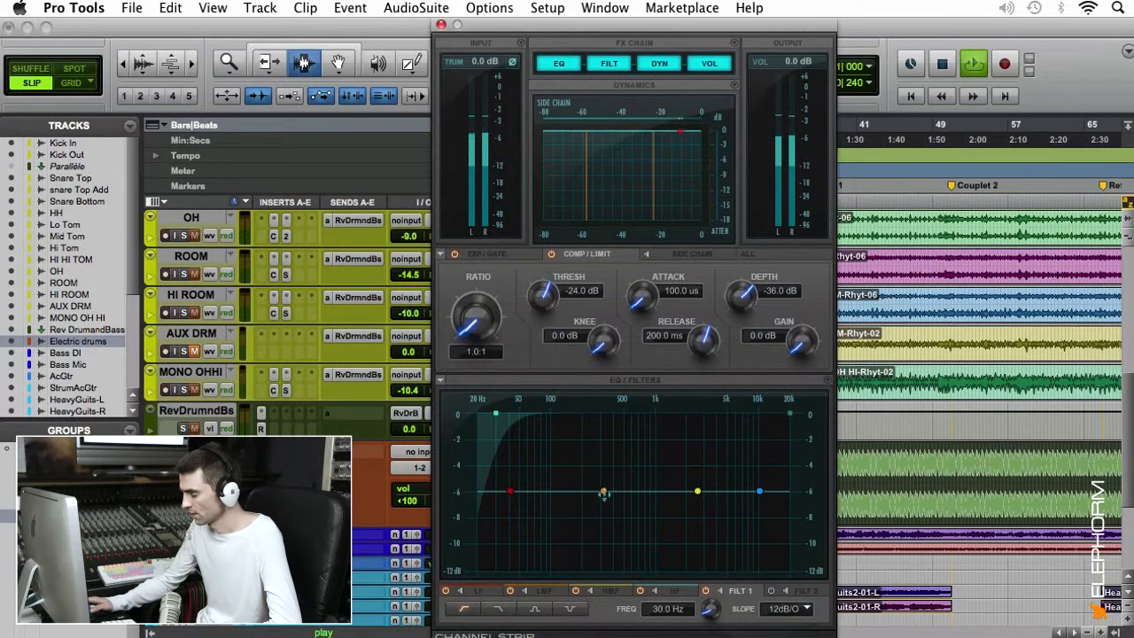
{"action": "key", "text": "space"}
{"action": "key", "text": "space"}
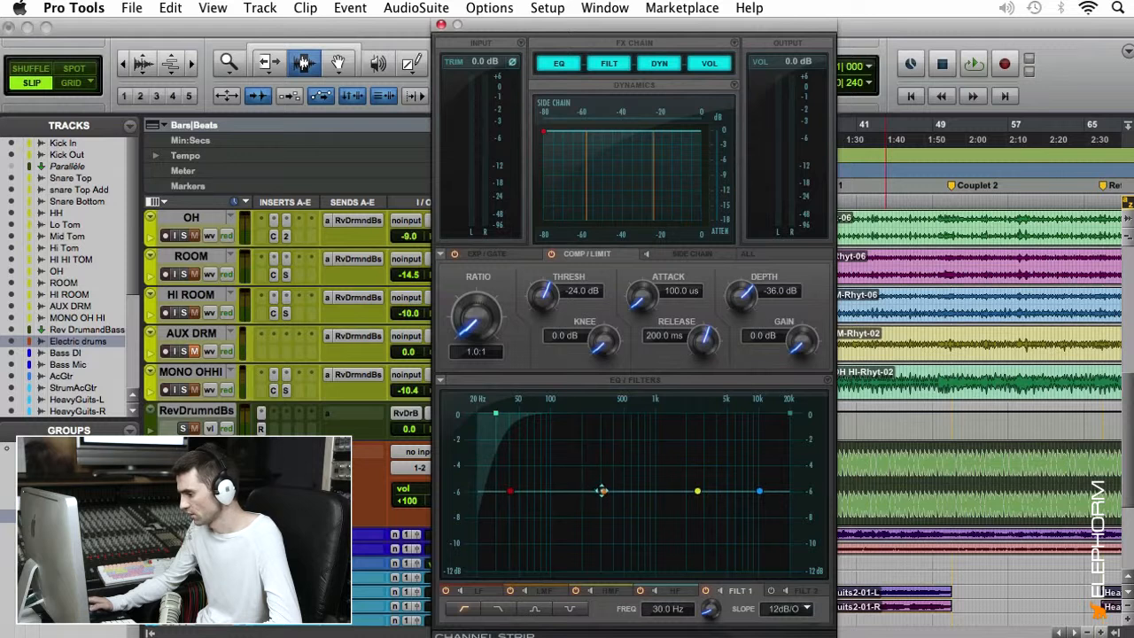
{"action": "left_click_drag", "start_coordinate": [603, 491], "coordinate": [572, 509]}
{"action": "key", "text": "space"}
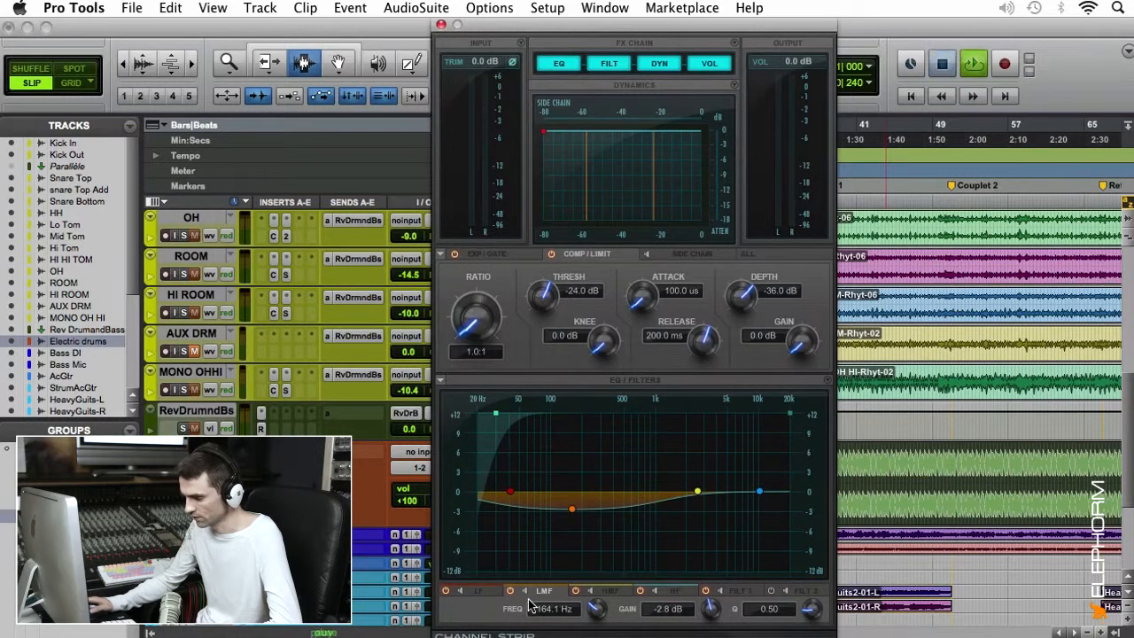
{"action": "left_click", "coordinate": [527, 591]}
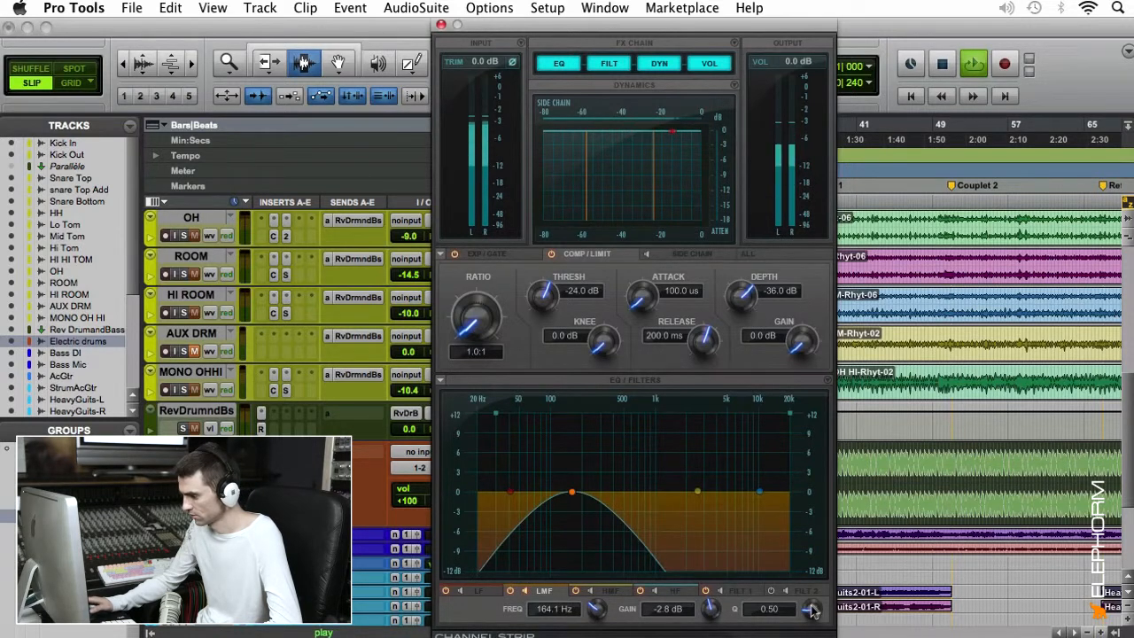
{"action": "left_click_drag", "start_coordinate": [811, 611], "coordinate": [811, 581]}
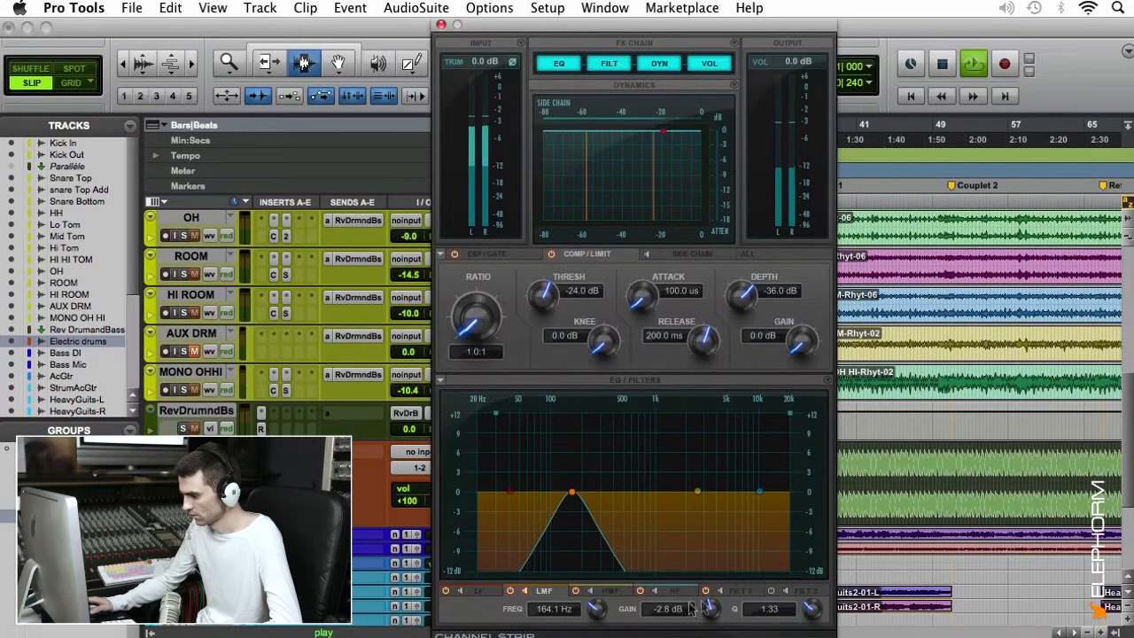
{"action": "left_click_drag", "start_coordinate": [595, 620], "coordinate": [596, 613]}
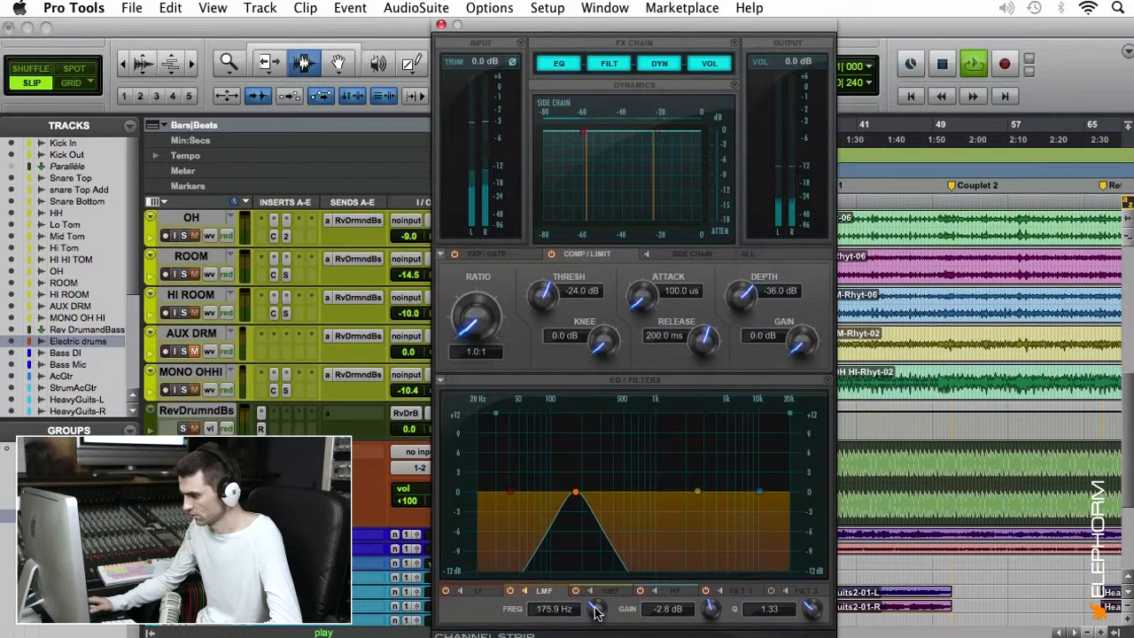
{"action": "left_click", "coordinate": [528, 590]}
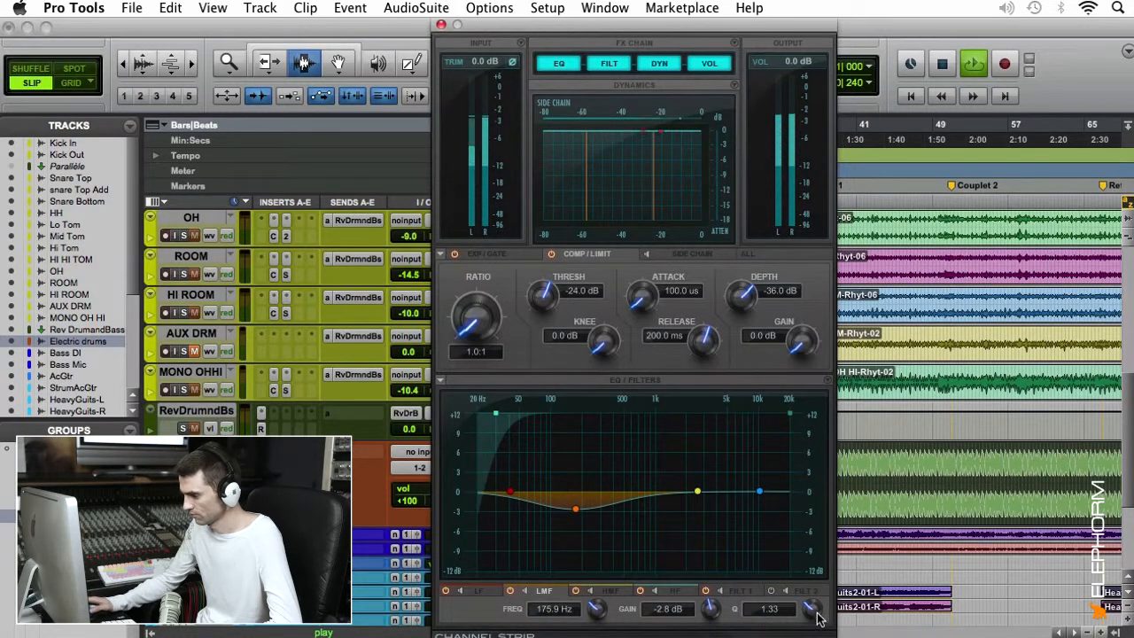
{"action": "left_click_drag", "start_coordinate": [812, 611], "coordinate": [815, 600]}
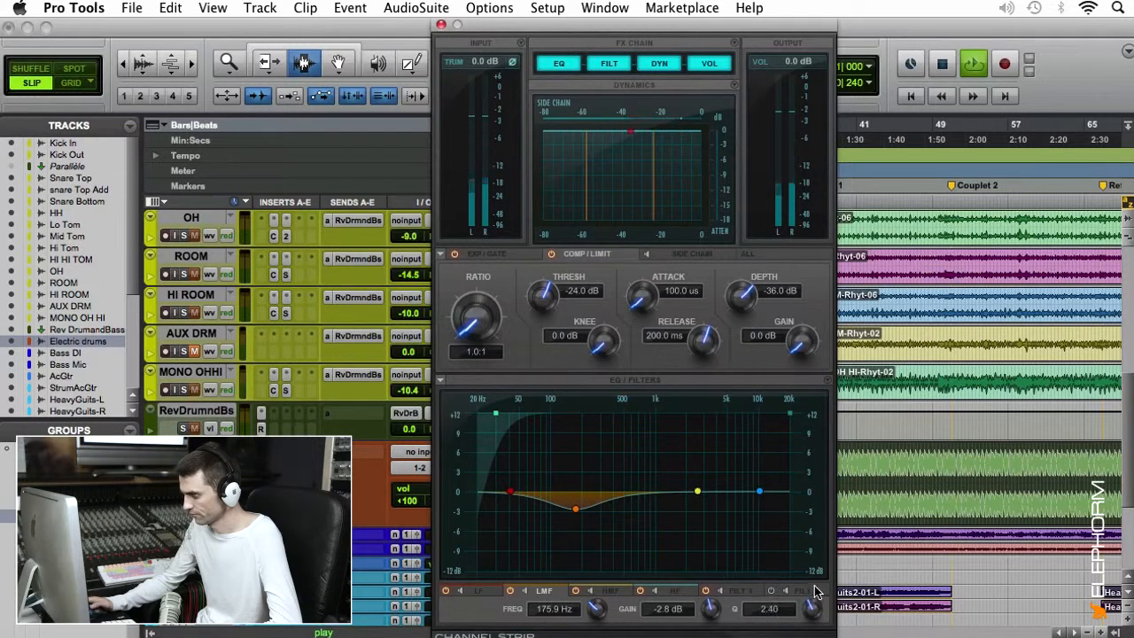
Step: Compare the electric drums with the low-mid band cut bypassed and active during playback
{"action": "left_click", "coordinate": [511, 590]}
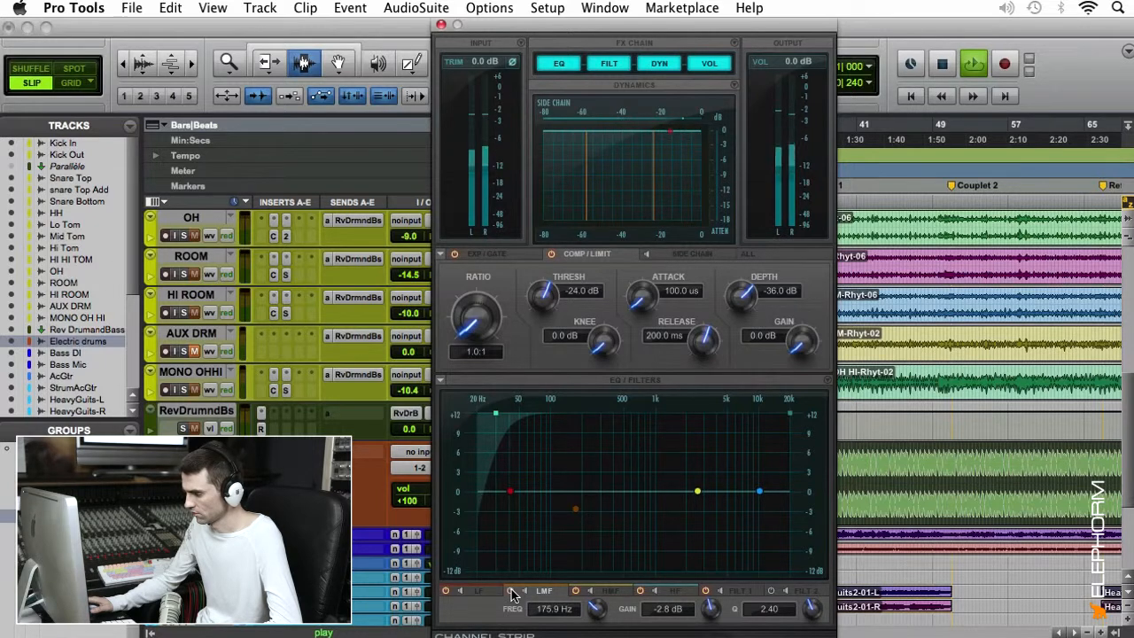
{"action": "left_click", "coordinate": [511, 590]}
{"action": "key", "text": "space"}
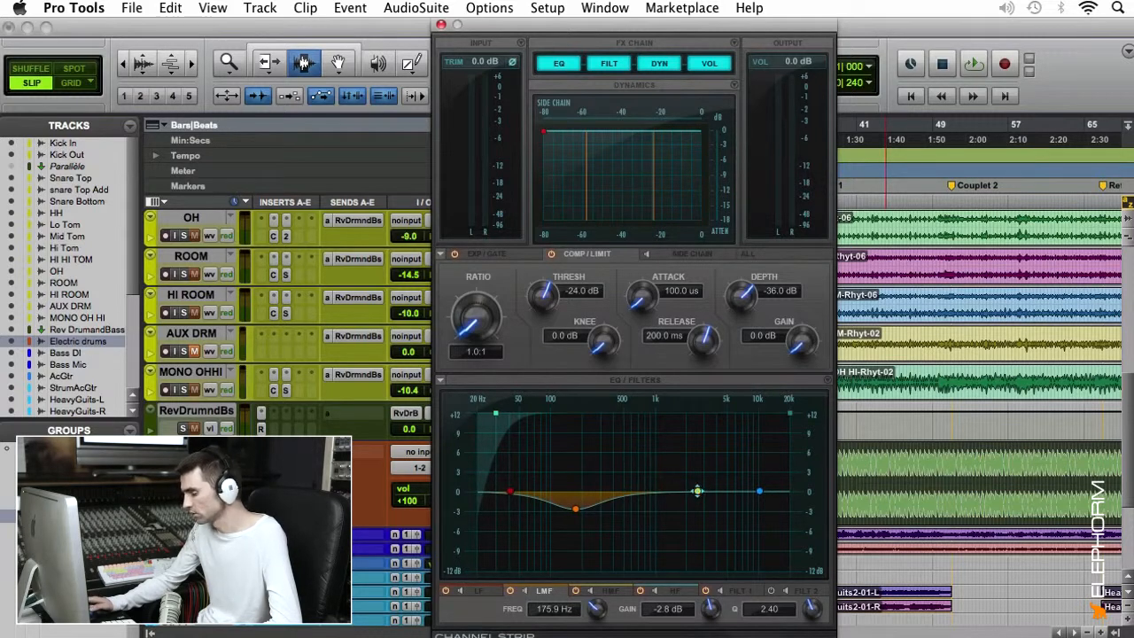
Step: Cut the high-mid band by about 3.8 dB at 1.2 kHz with a Q of about 2.76, tuning its frequency while soloed
{"action": "key", "text": "space"}
{"action": "left_click", "coordinate": [698, 491]}
{"action": "left_click_drag", "start_coordinate": [698, 491], "coordinate": [710, 512]}
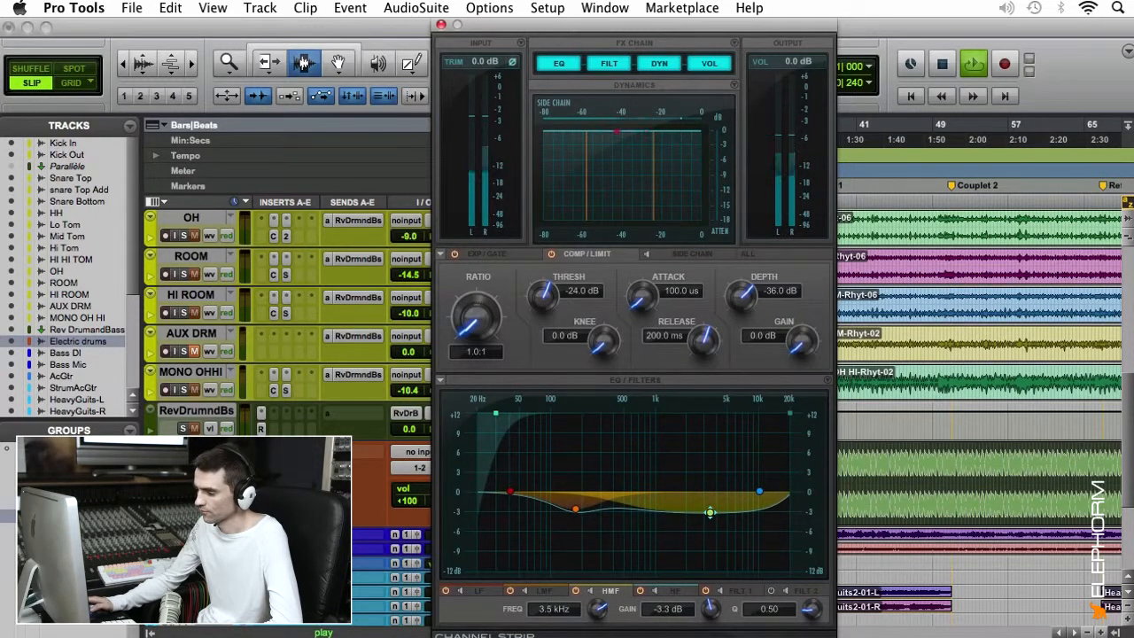
{"action": "left_click_drag", "start_coordinate": [808, 611], "coordinate": [815, 574]}
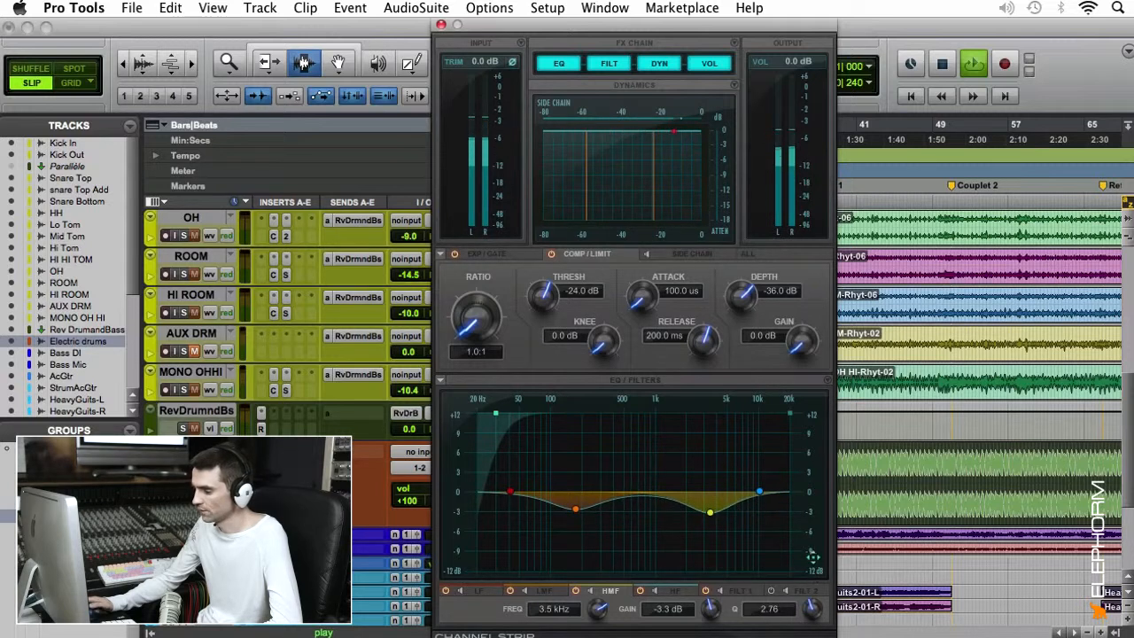
{"action": "left_click", "coordinate": [592, 592]}
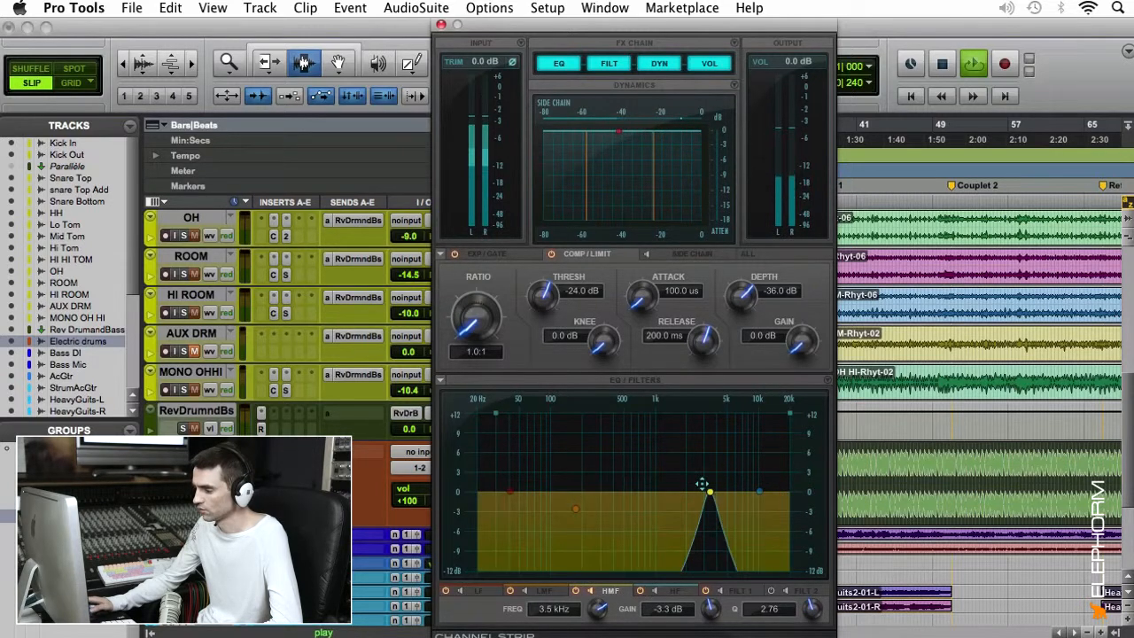
{"action": "left_click_drag", "start_coordinate": [709, 491], "coordinate": [663, 492]}
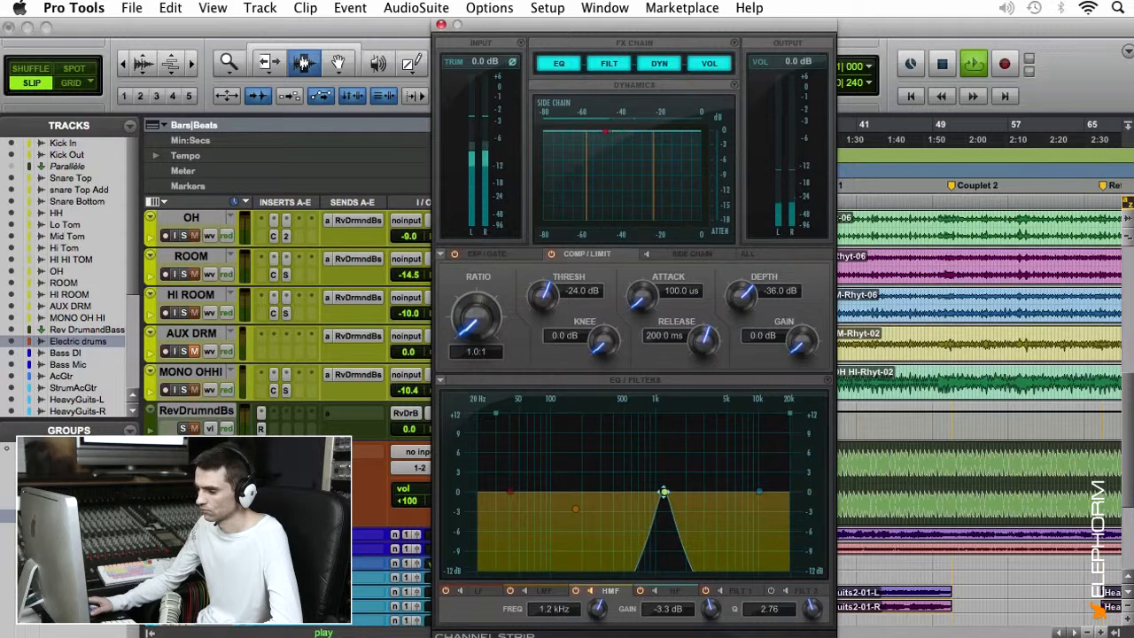
{"action": "left_click", "coordinate": [589, 592]}
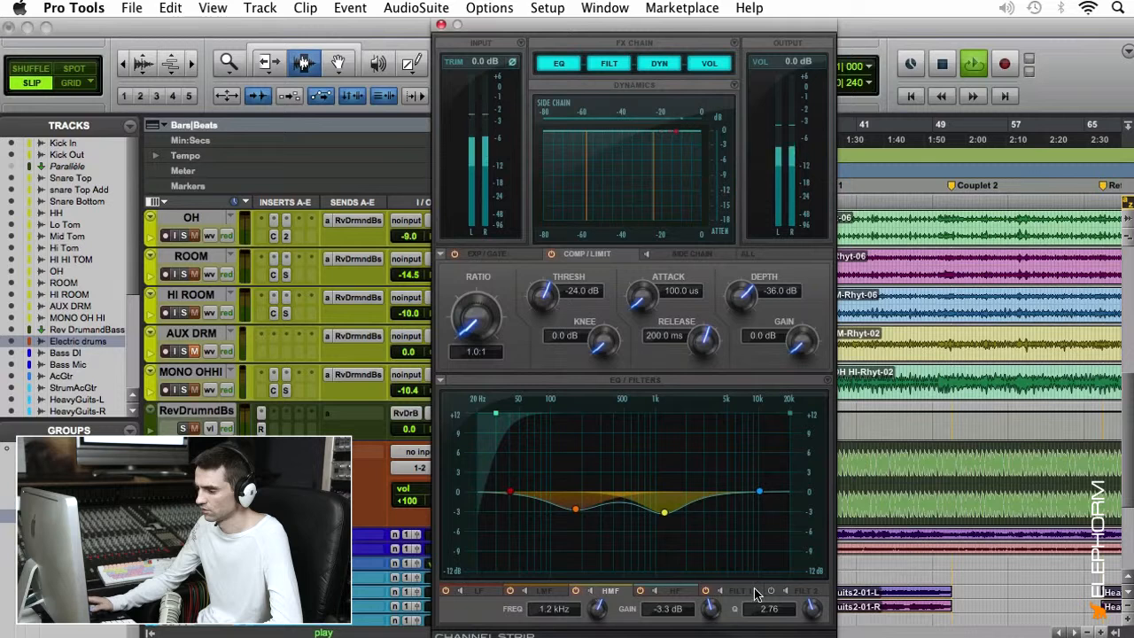
{"action": "left_click_drag", "start_coordinate": [709, 617], "coordinate": [709, 622]}
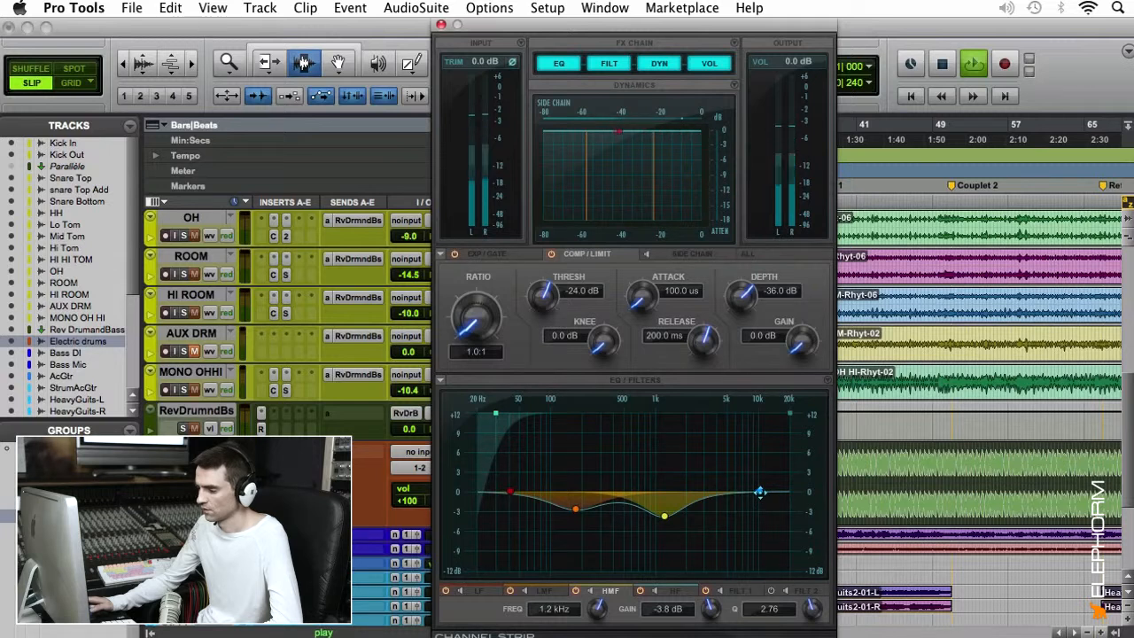
Step: Cut the high band by about 3 dB at 9.2 kHz with a Q of about 4.40, and close the Channel Strip
{"action": "key", "text": "space"}
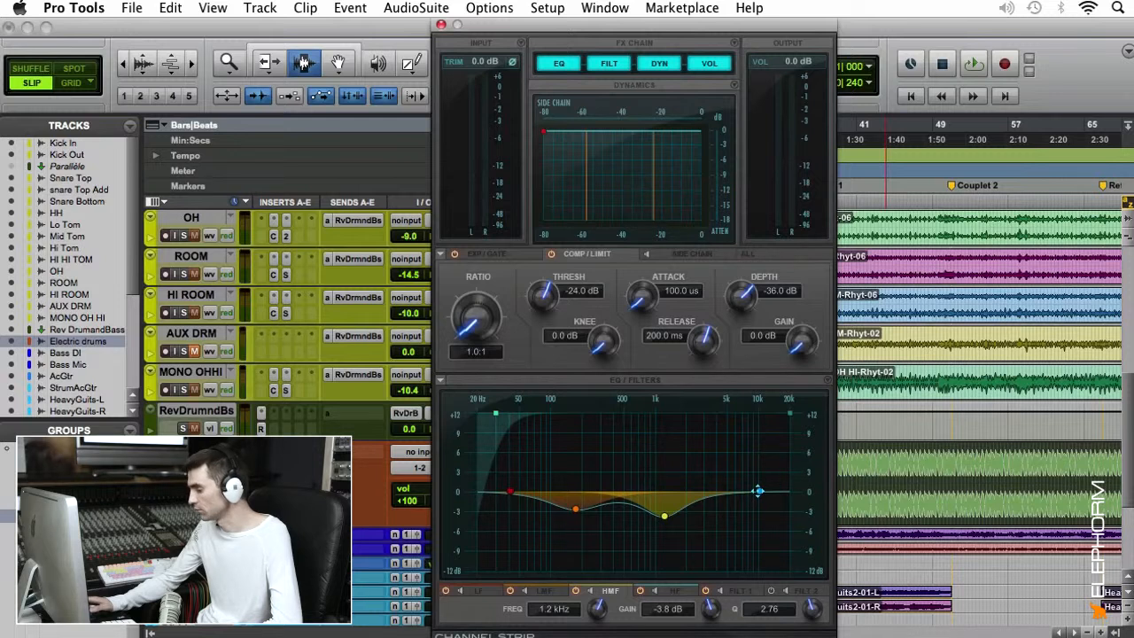
{"action": "left_click_drag", "start_coordinate": [759, 491], "coordinate": [745, 509]}
{"action": "key", "text": "space"}
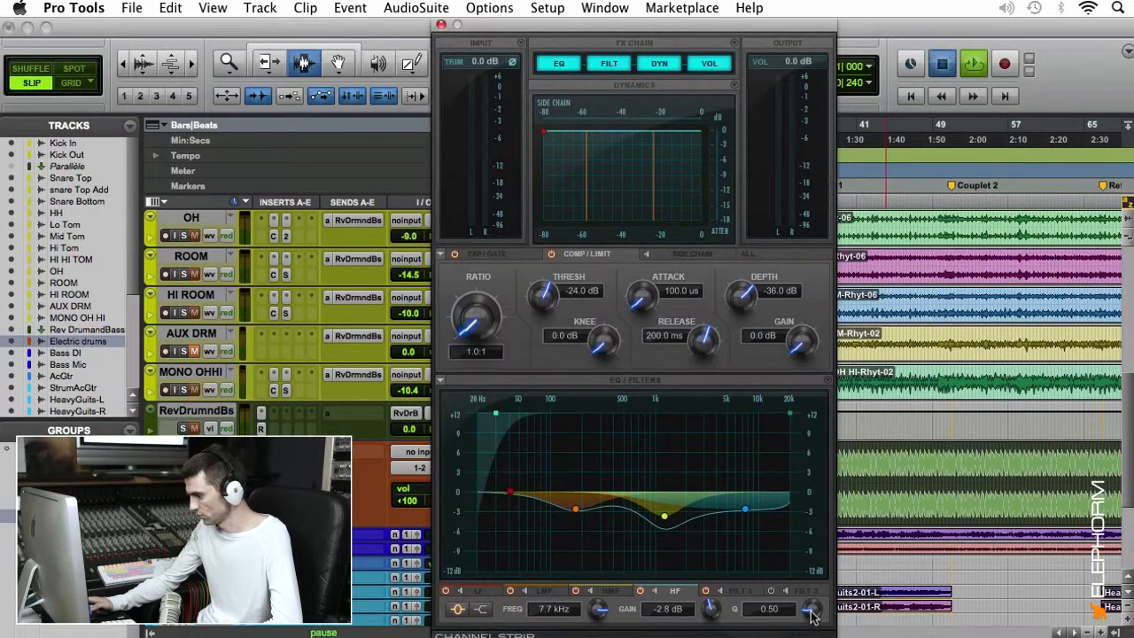
{"action": "left_click_drag", "start_coordinate": [813, 618], "coordinate": [812, 563]}
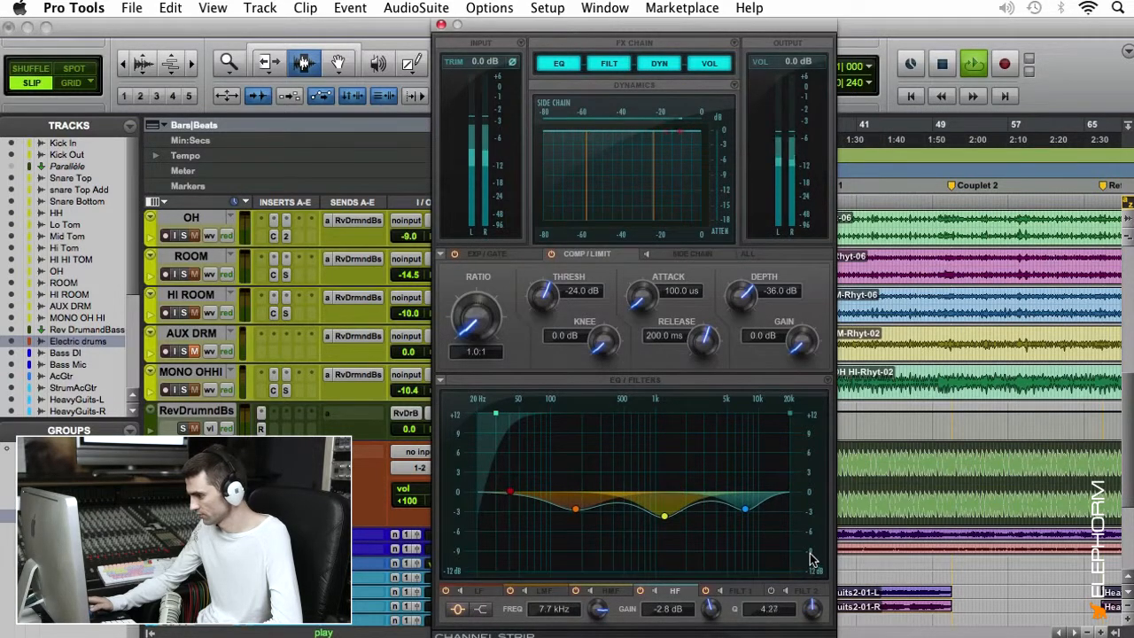
{"action": "left_click_drag", "start_coordinate": [745, 509], "coordinate": [752, 510]}
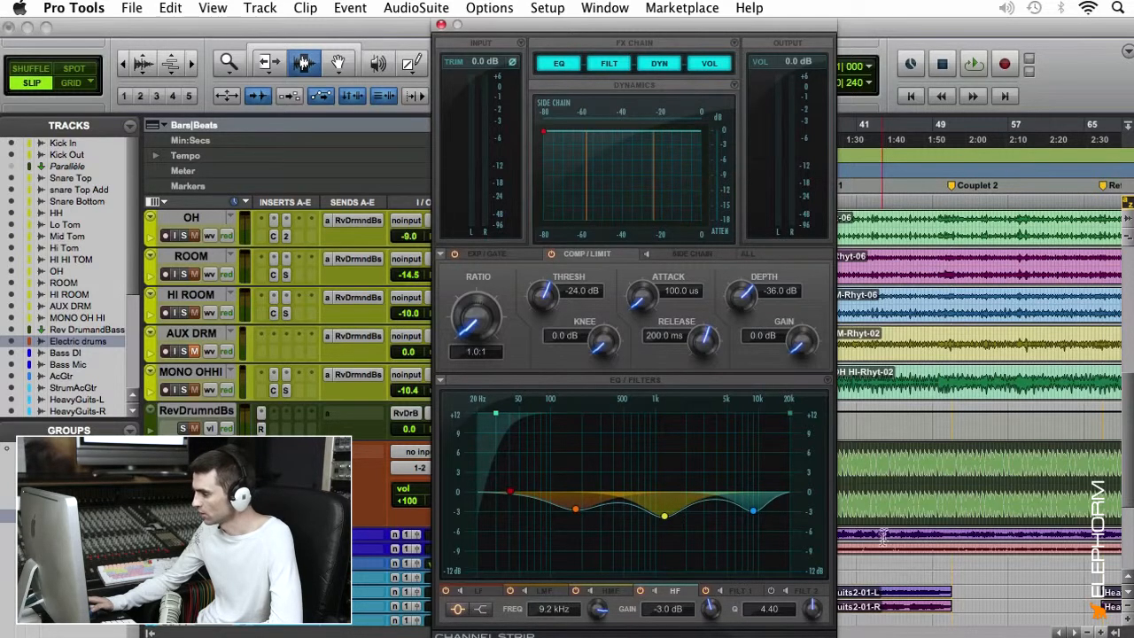
{"action": "left_click", "coordinate": [924, 469]}
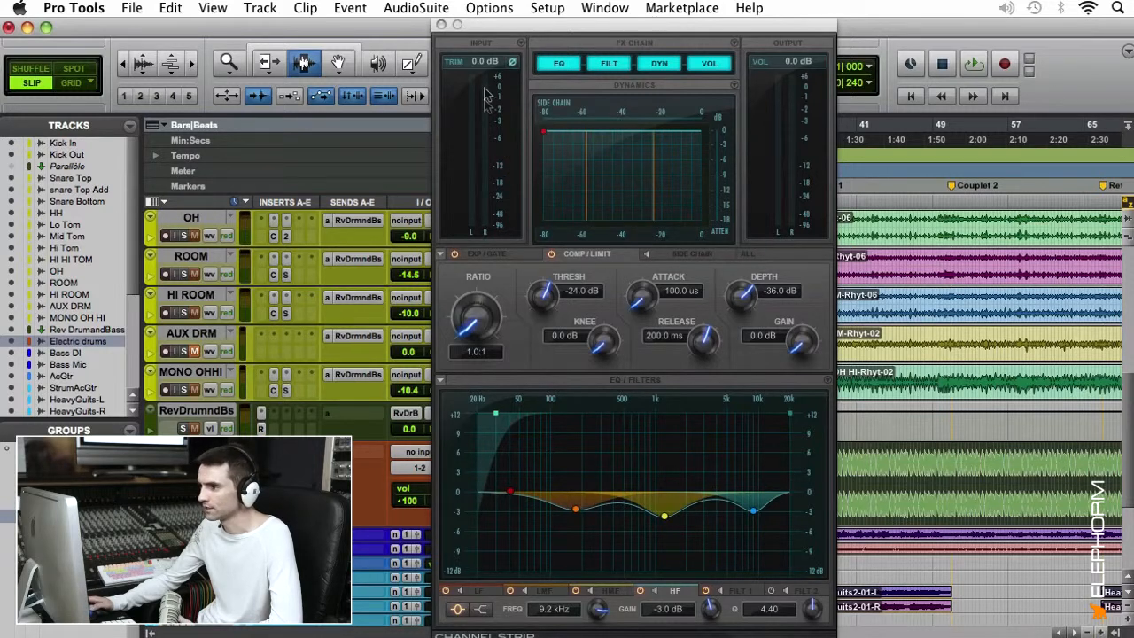
{"action": "left_click", "coordinate": [440, 26]}
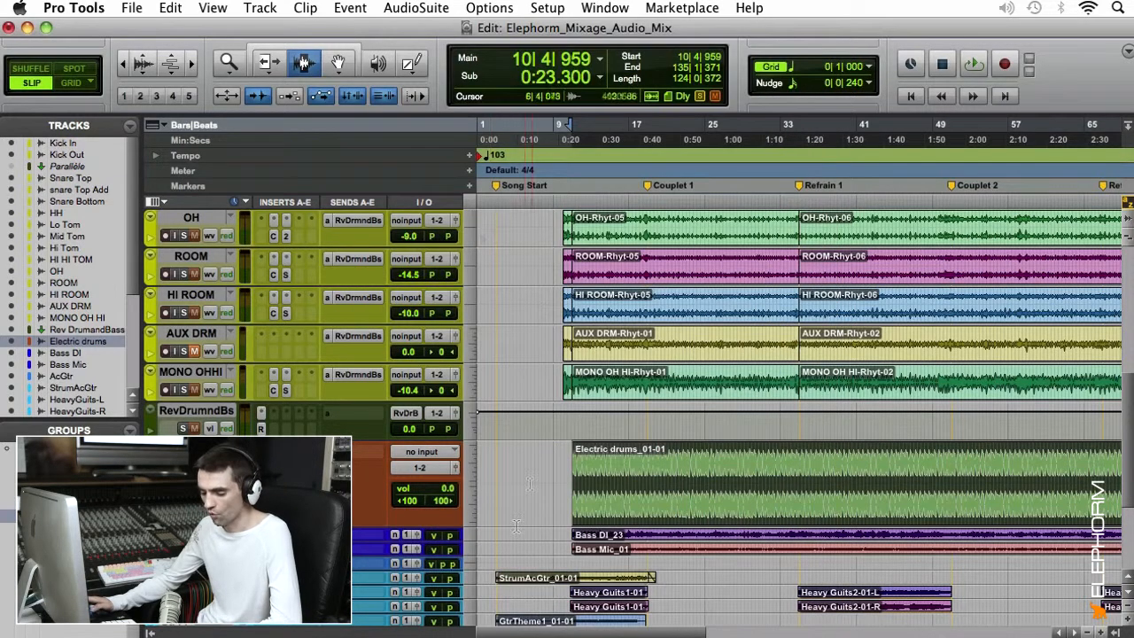
Step: Insert the stereo SSLComp dynamics plug-in in the next free insert slot of the Electric drums track
{"action": "left_click", "coordinate": [288, 484]}
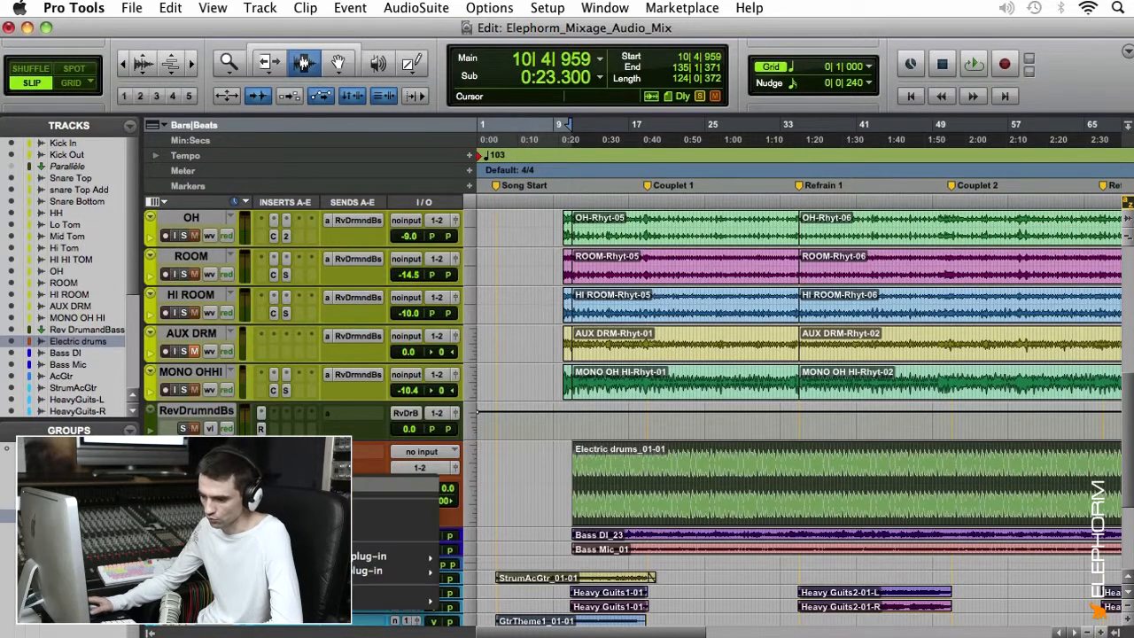
{"action": "mouse_move", "coordinate": [328, 556]}
{"action": "mouse_move", "coordinate": [554, 528]}
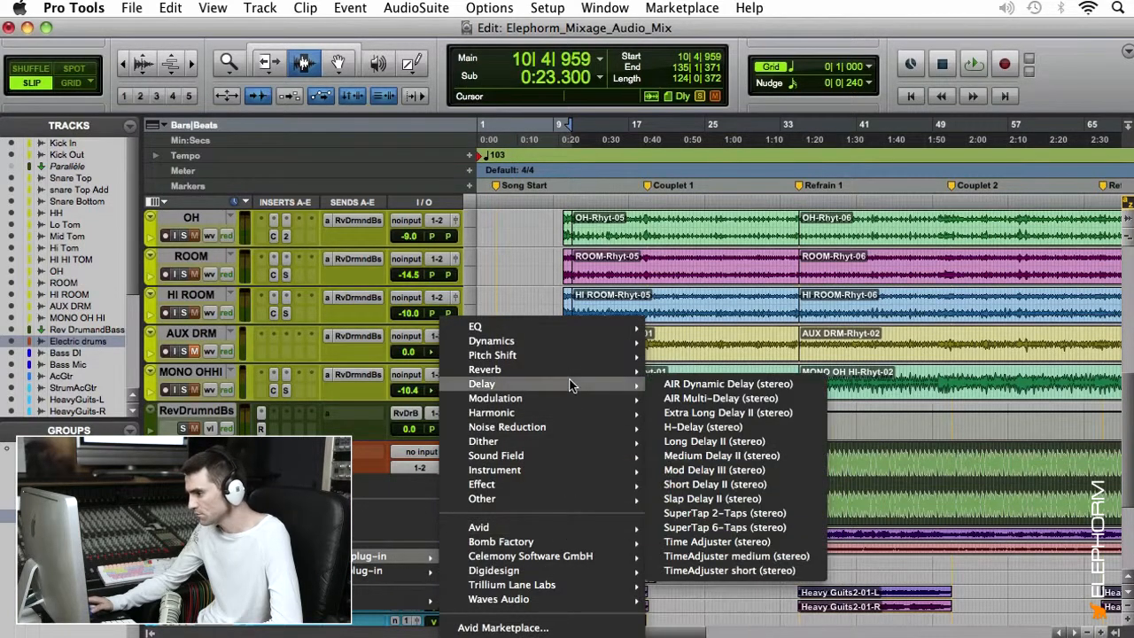
{"action": "mouse_move", "coordinate": [584, 342]}
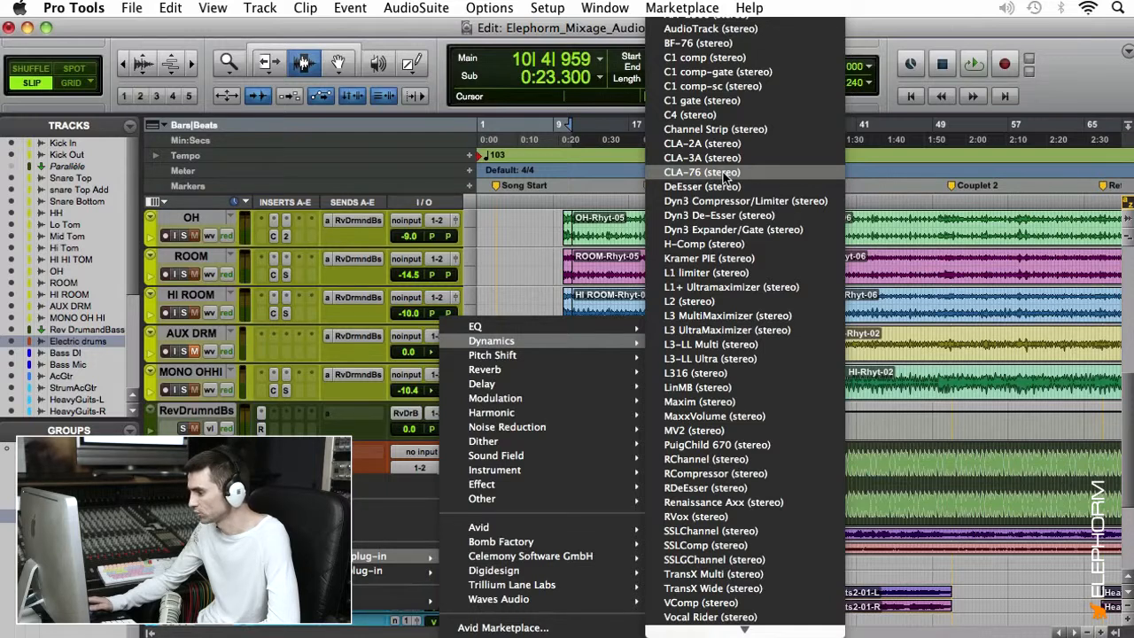
{"action": "left_click", "coordinate": [709, 547]}
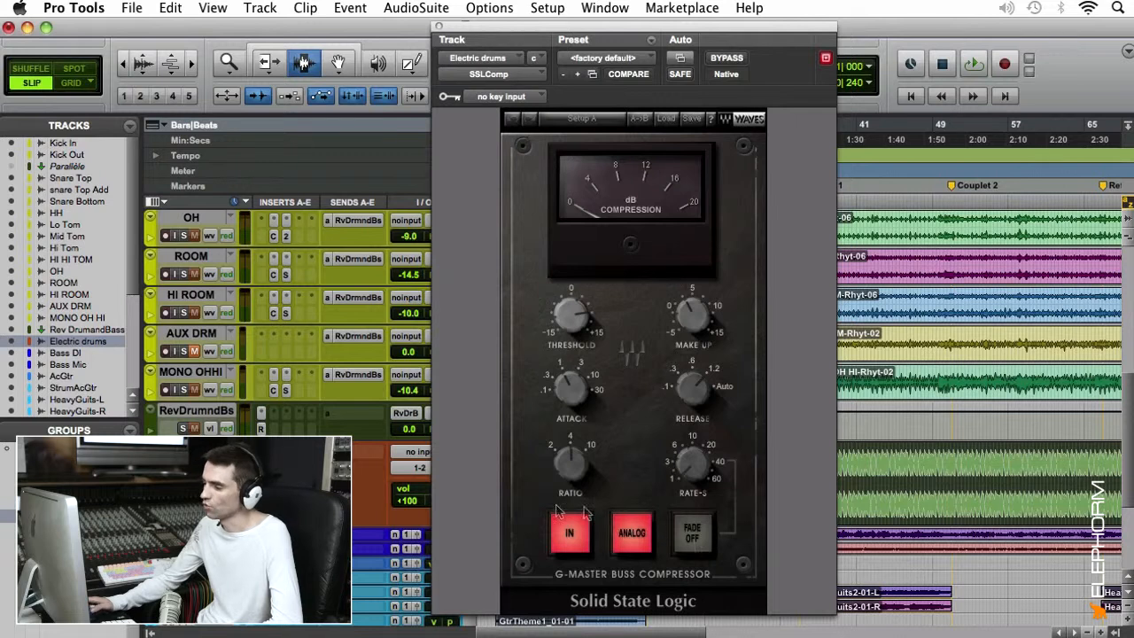
Step: Lower the SSL compressor's threshold, lengthen its attack and set its release to .1 s during playback, and close the plug-in
{"action": "key", "text": "space"}
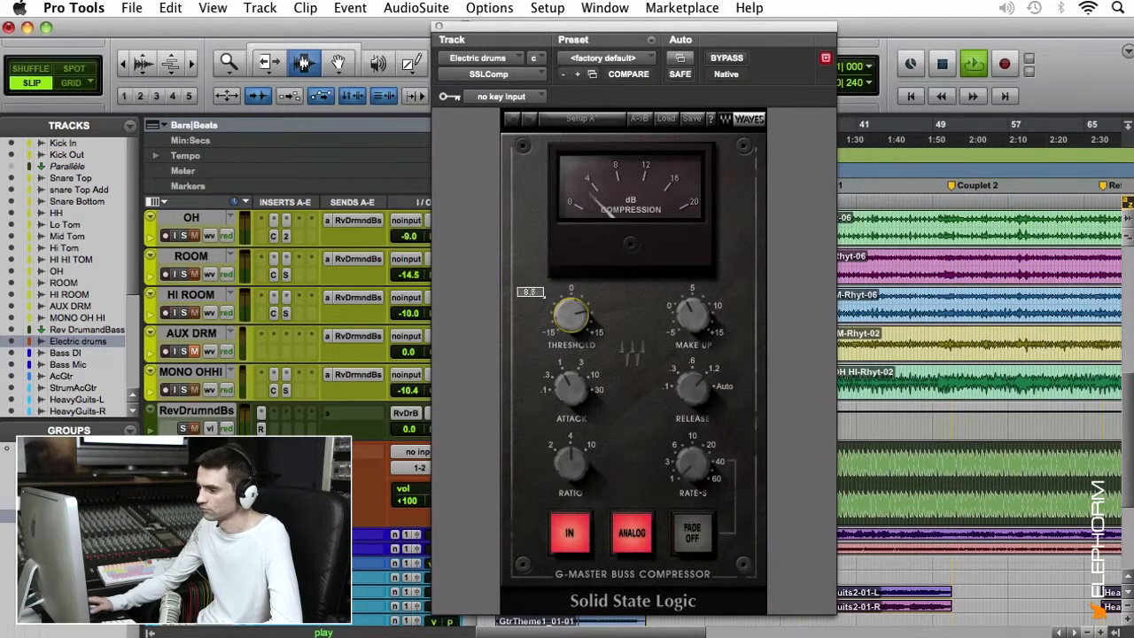
{"action": "mouse_move", "coordinate": [572, 389]}
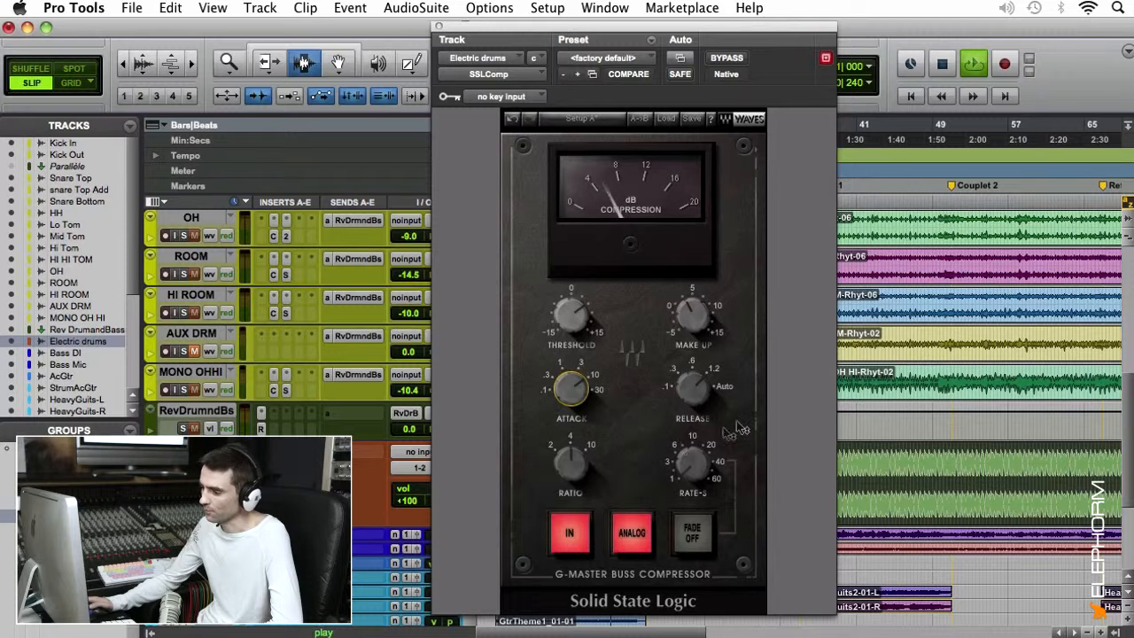
{"action": "mouse_move", "coordinate": [701, 392]}
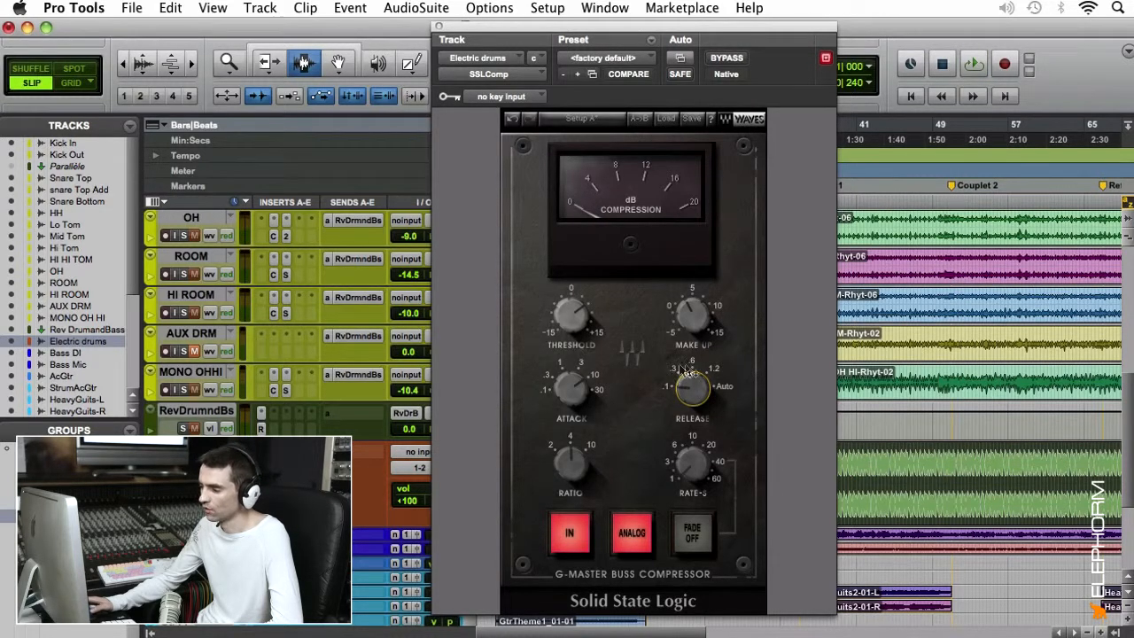
{"action": "mouse_move", "coordinate": [716, 415]}
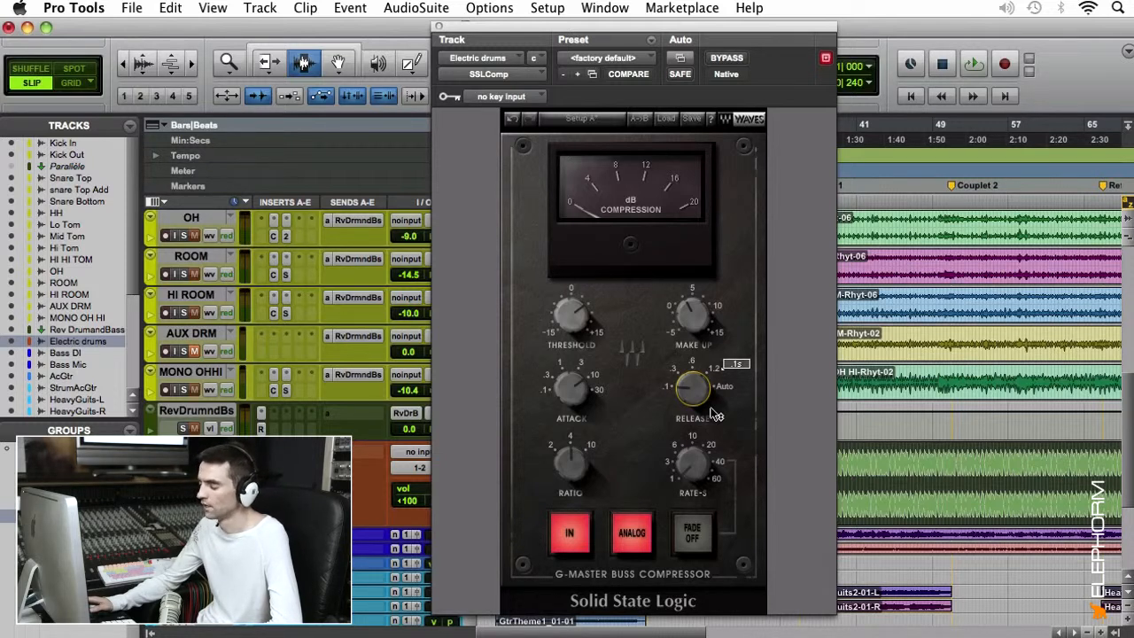
{"action": "key", "text": "space"}
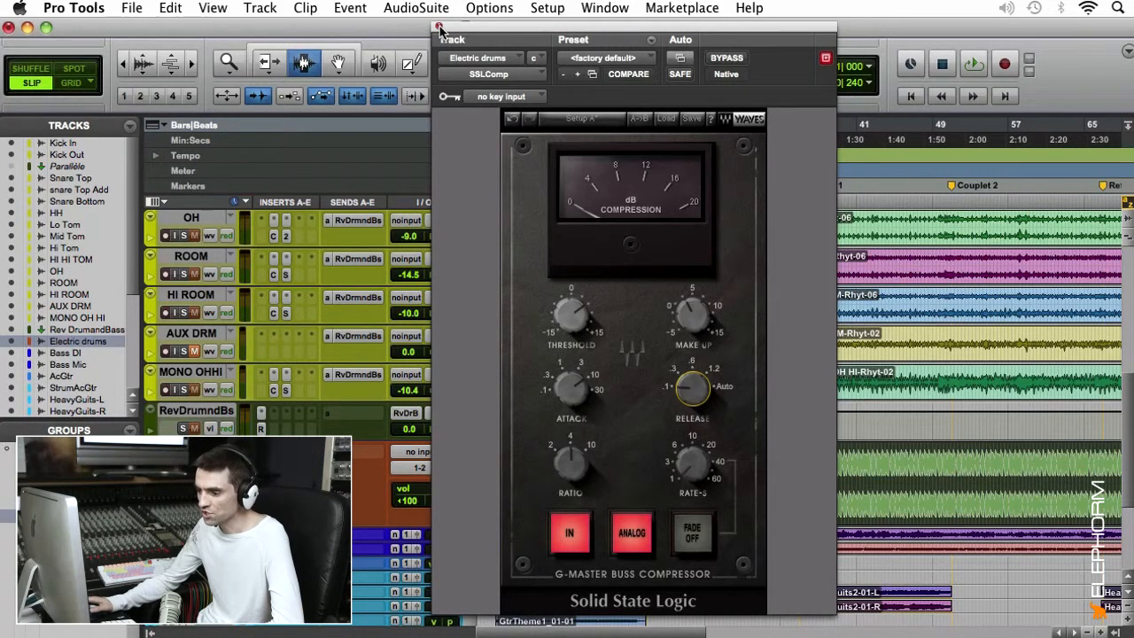
{"action": "left_click", "coordinate": [440, 29]}
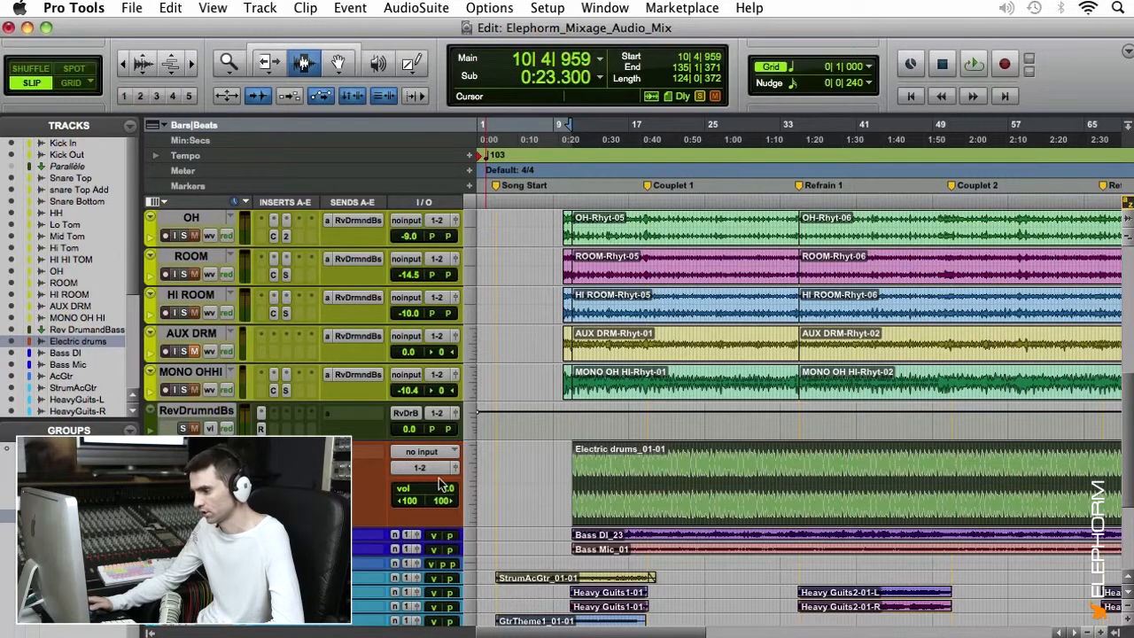
Step: Narrow the Electric drums track's stereo panning to 70 on each side from its output window in the mixer
{"action": "key", "text": "super+equal"}
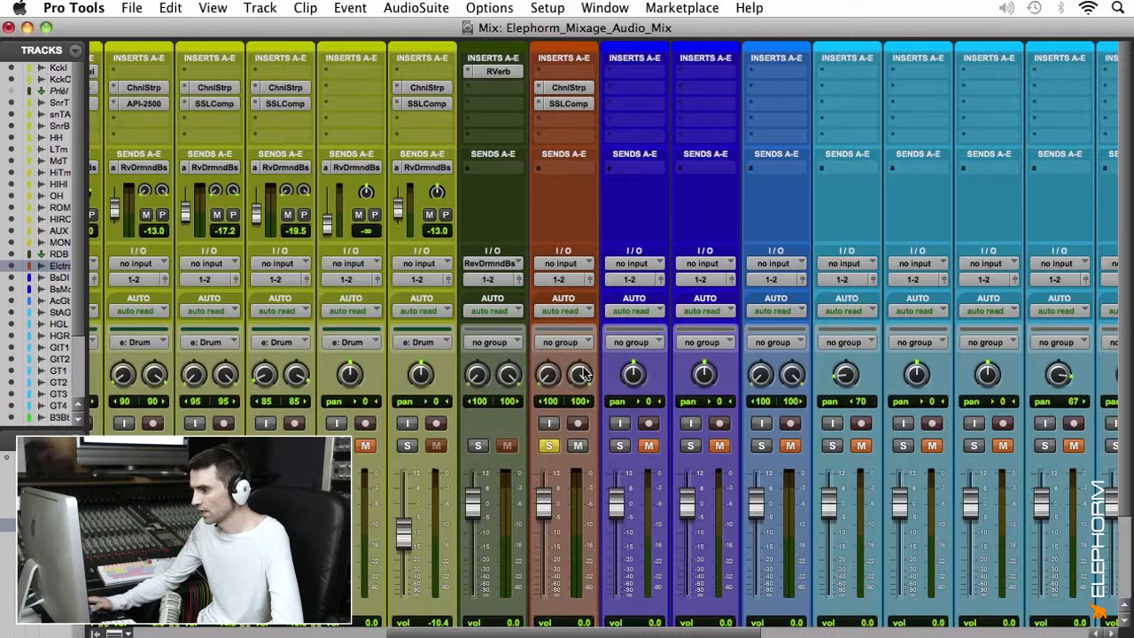
{"action": "left_click", "coordinate": [591, 280]}
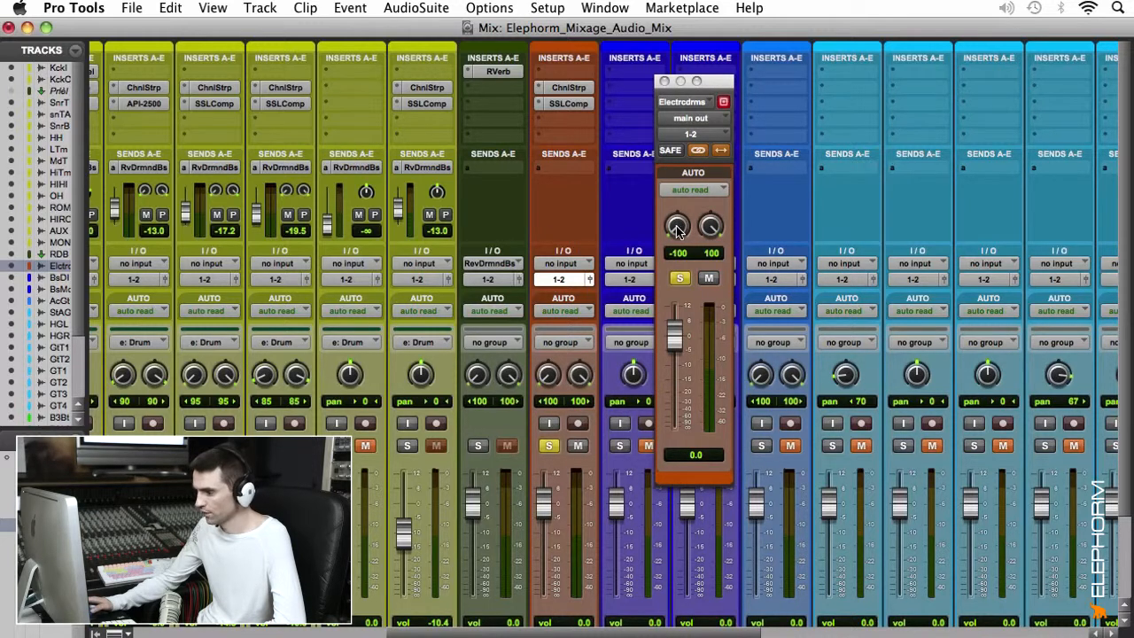
{"action": "left_click_drag", "start_coordinate": [677, 231], "coordinate": [670, 140]}
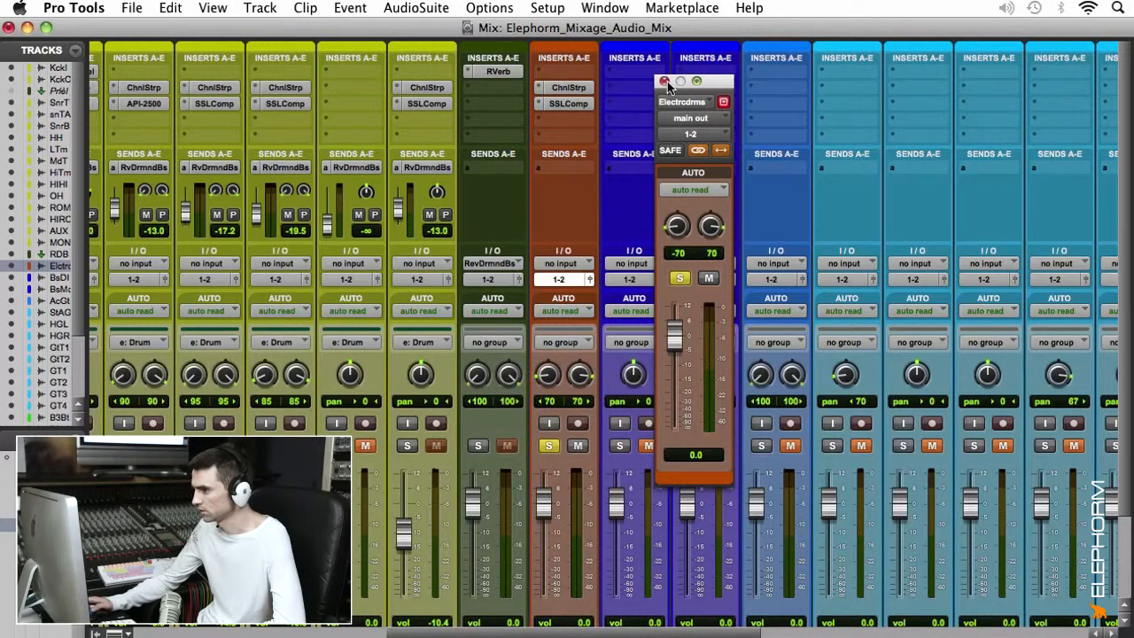
{"action": "left_click", "coordinate": [665, 82]}
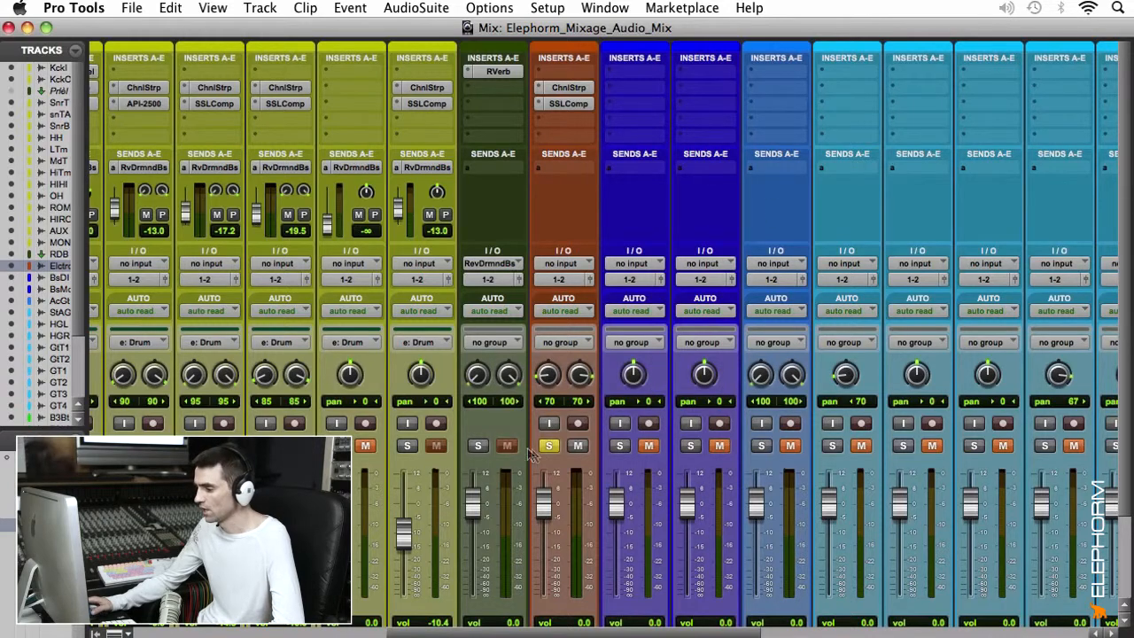
Step: Unsolo the electric drums and bring their fader up from silence to -23.0 dB against the acoustic kit during playback
{"action": "scroll", "coordinate": [528, 452], "scroll_direction": "down", "scroll_amount": 3}
{"action": "left_click", "coordinate": [578, 348]}
{"action": "left_click", "coordinate": [549, 350]}
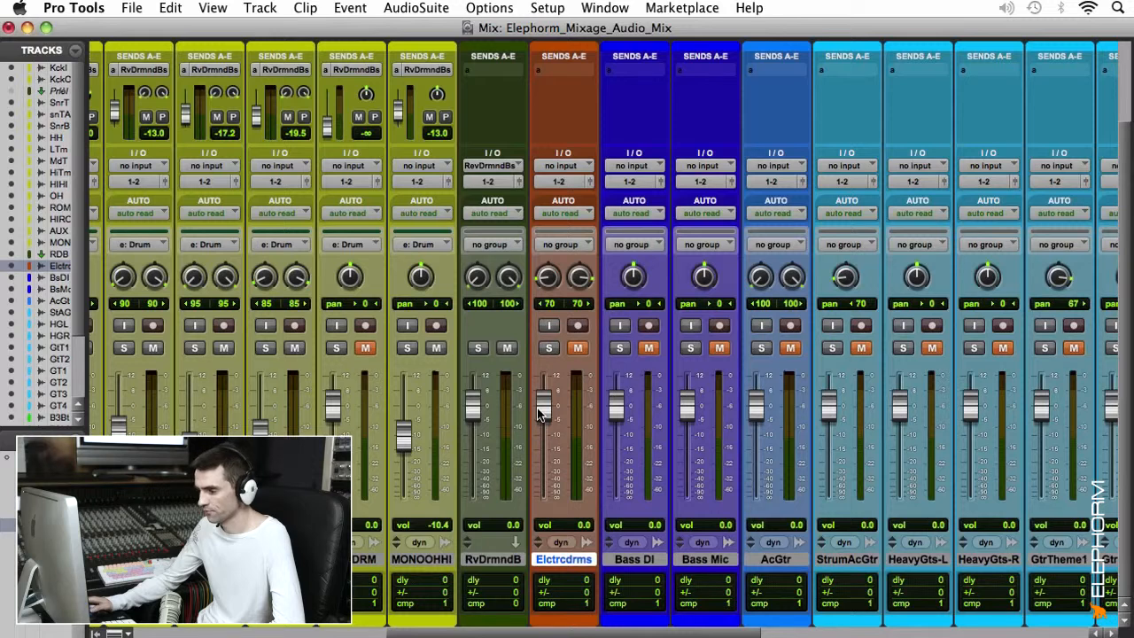
{"action": "left_click_drag", "start_coordinate": [542, 412], "coordinate": [543, 505]}
{"action": "left_click", "coordinate": [578, 348]}
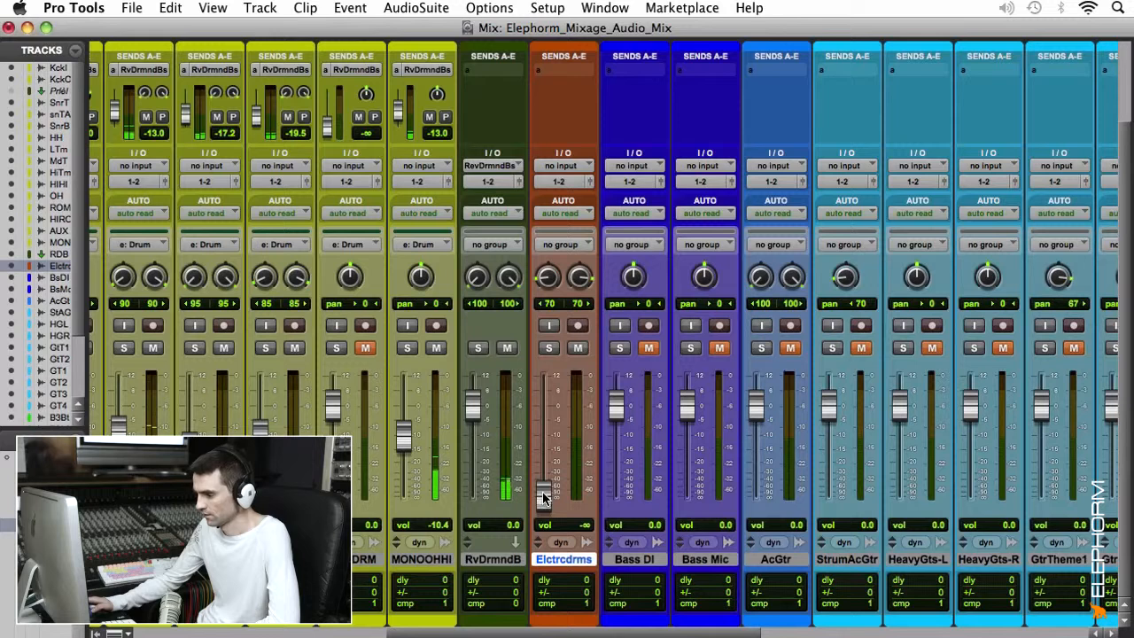
{"action": "left_click_drag", "start_coordinate": [543, 496], "coordinate": [547, 466]}
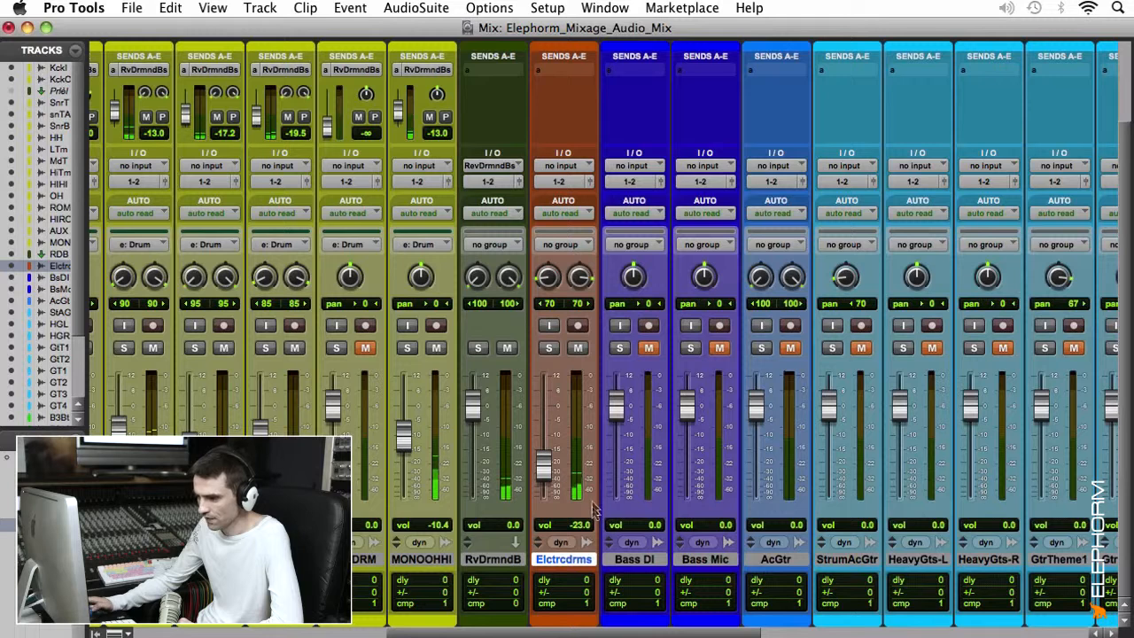
Step: Set the electric drums' level to -19.5 dB, comparing the drum mix with the track muted and unmuted
{"action": "left_click", "coordinate": [578, 348]}
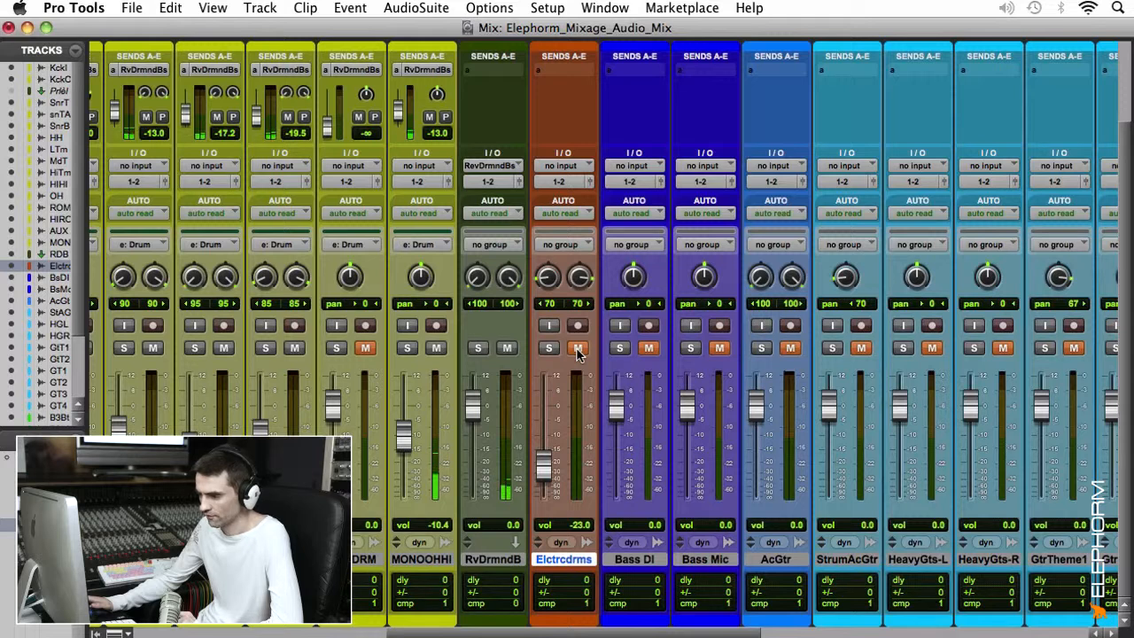
{"action": "left_click", "coordinate": [578, 349]}
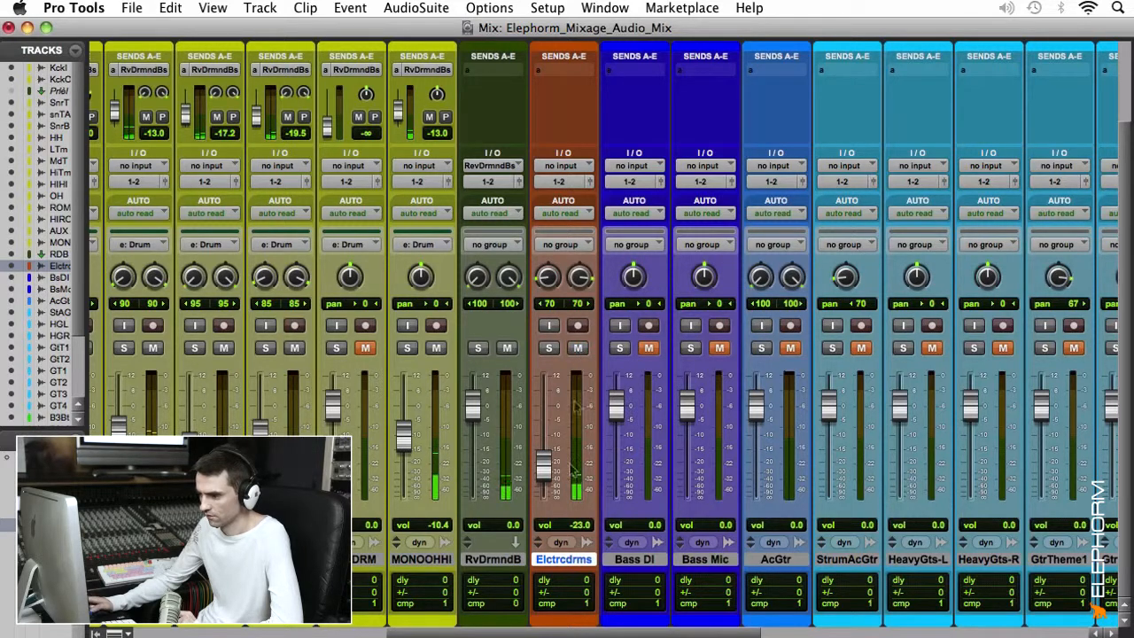
{"action": "left_click_drag", "start_coordinate": [544, 470], "coordinate": [545, 464]}
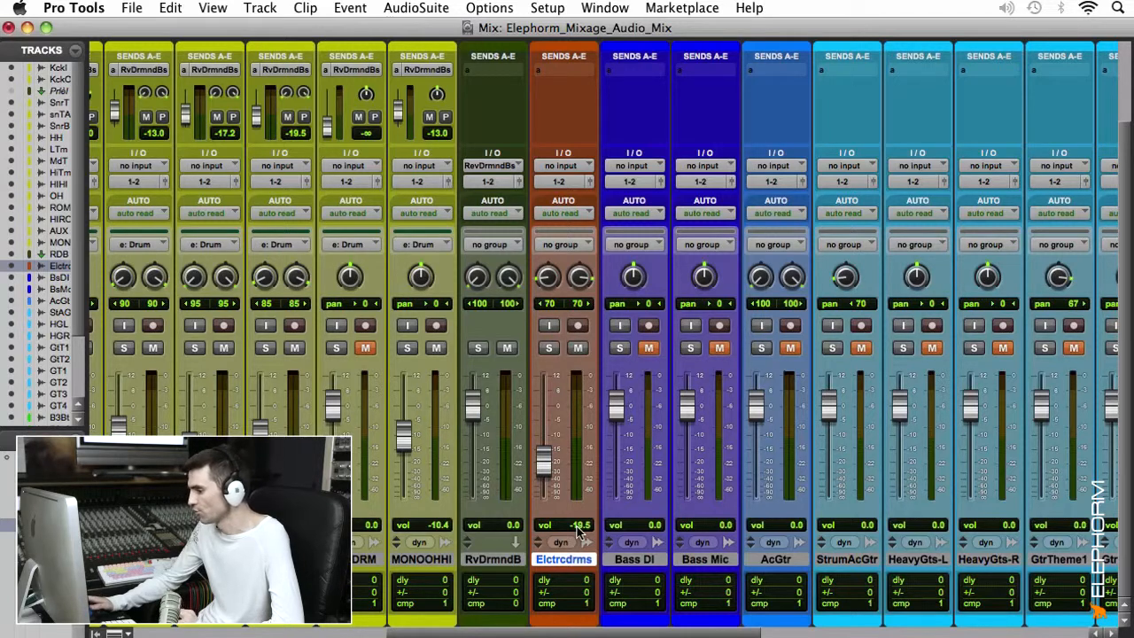
{"action": "left_click", "coordinate": [576, 348]}
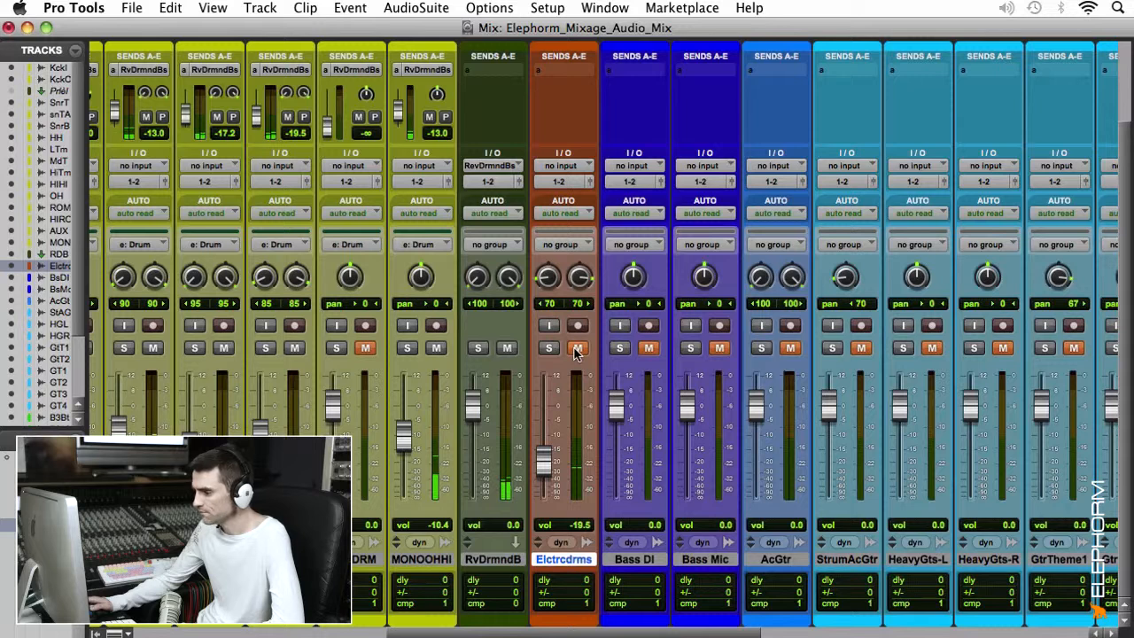
{"action": "left_click", "coordinate": [576, 349]}
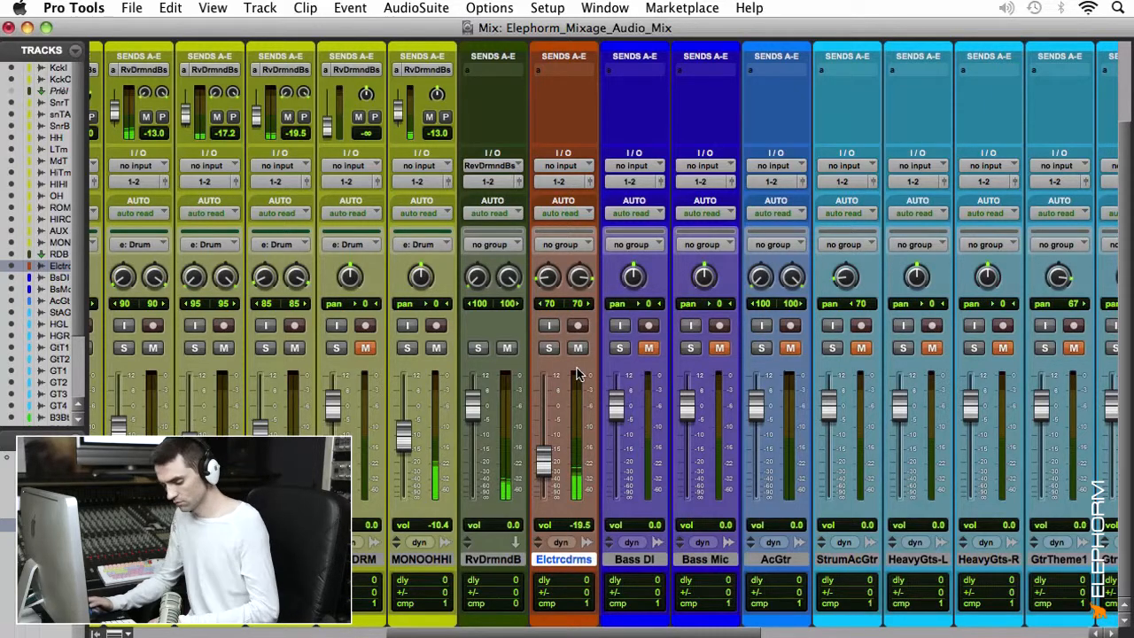
Step: Return to the Edit window, stop playback and select the whole Electric drums clip
{"action": "key", "text": "super+equal"}
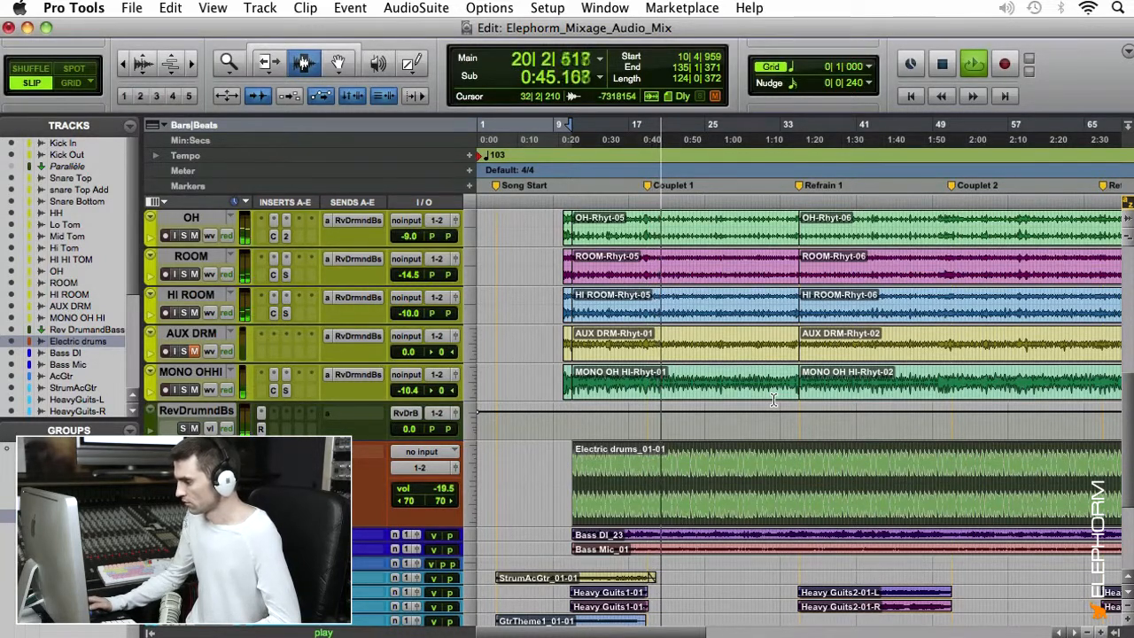
{"action": "key", "text": "space"}
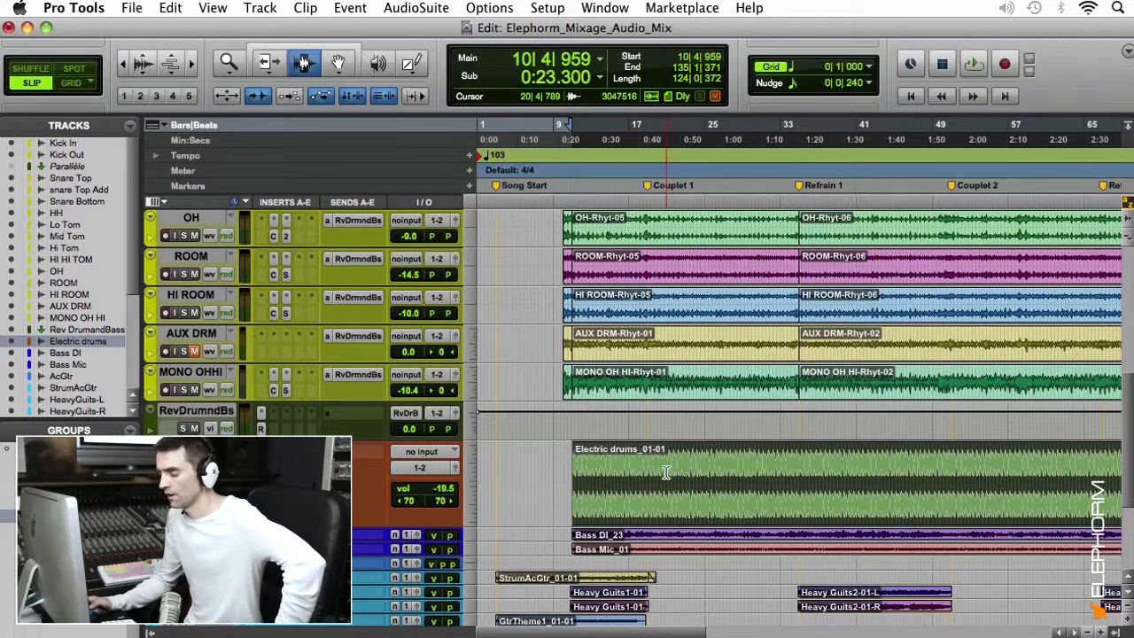
{"action": "left_click_drag", "start_coordinate": [566, 498], "coordinate": [597, 521]}
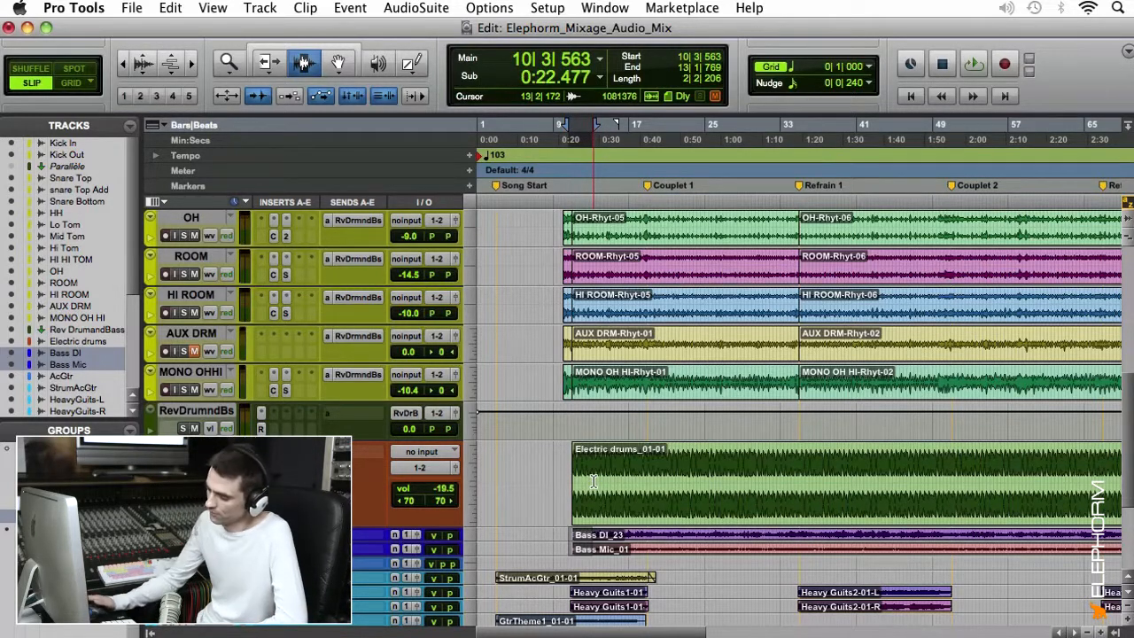
{"action": "double_click", "coordinate": [594, 481]}
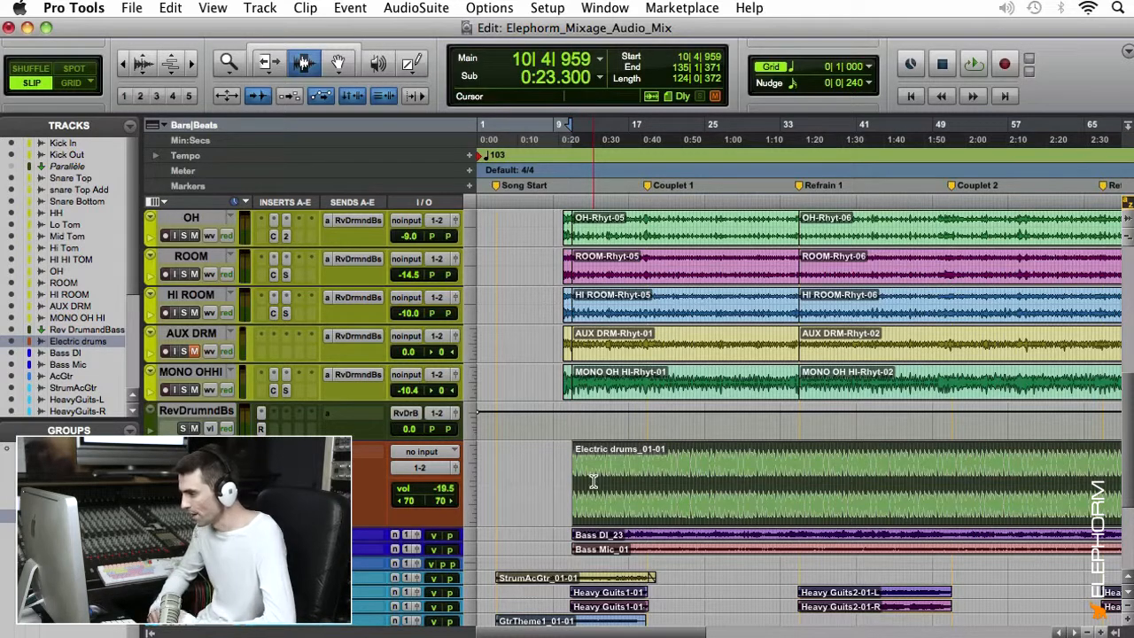